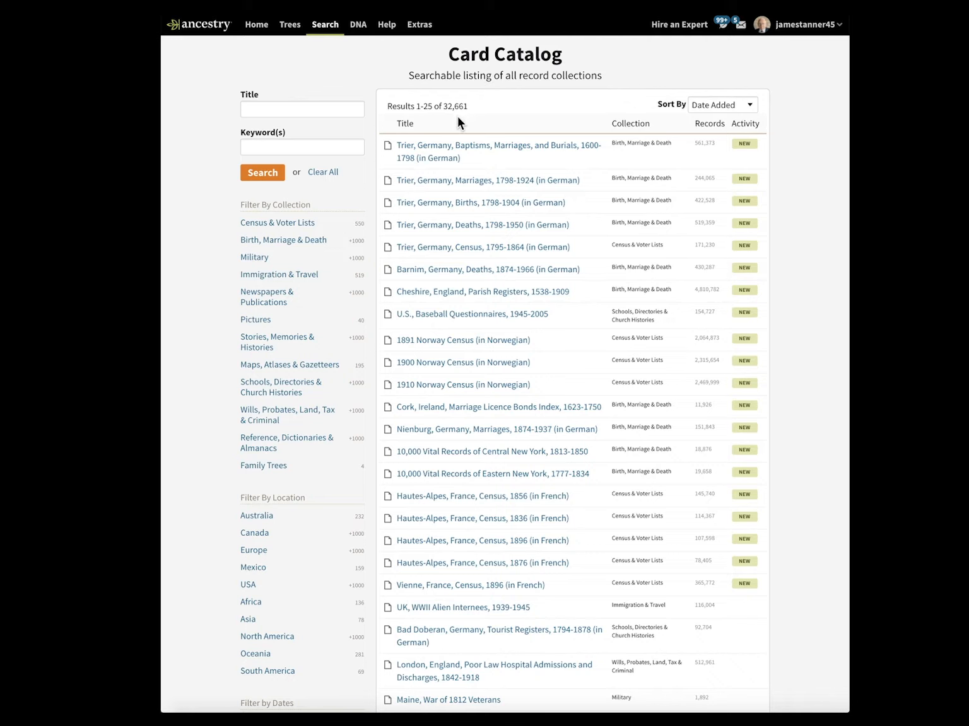
Open the currently selected family tree and go to the profile page of the 1800–1864 ancestor
mouse_move(434, 157)
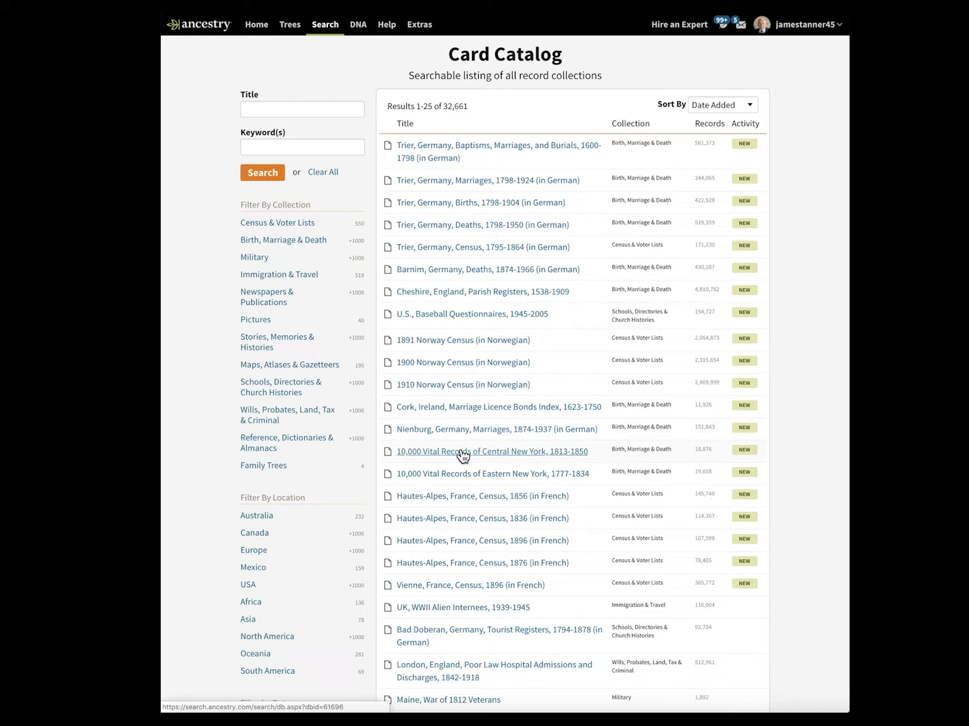
mouse_move(462, 454)
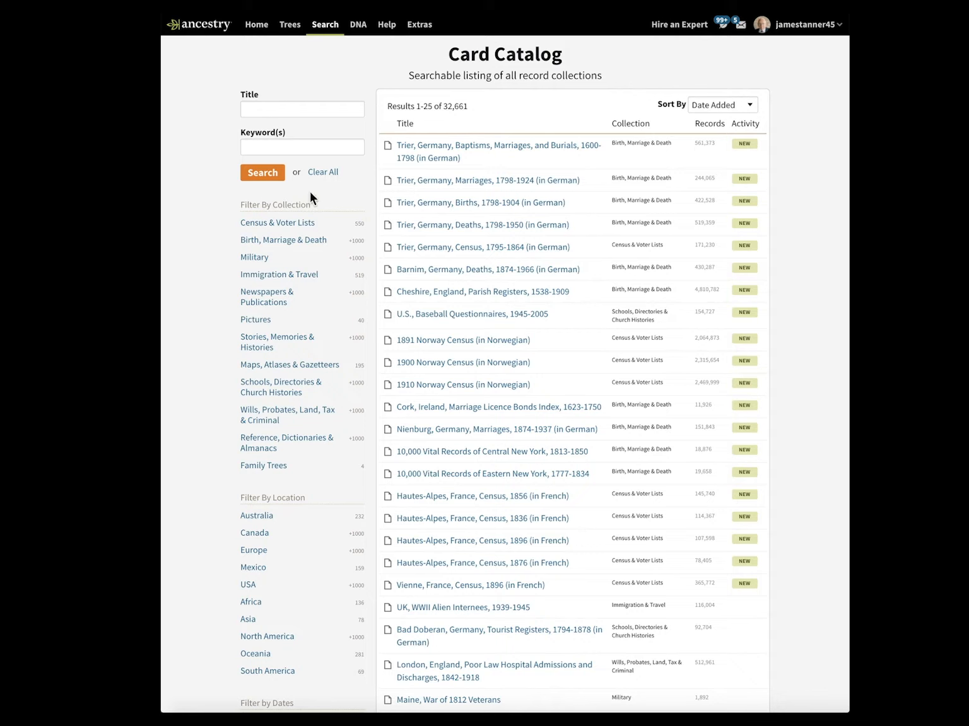
left_click(291, 29)
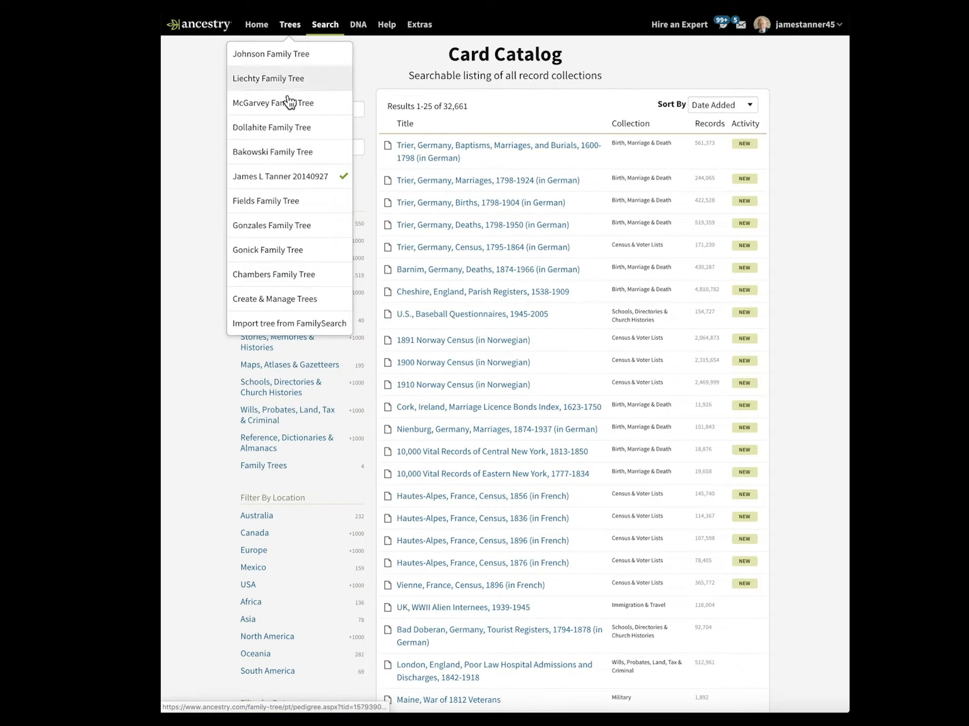
left_click(282, 187)
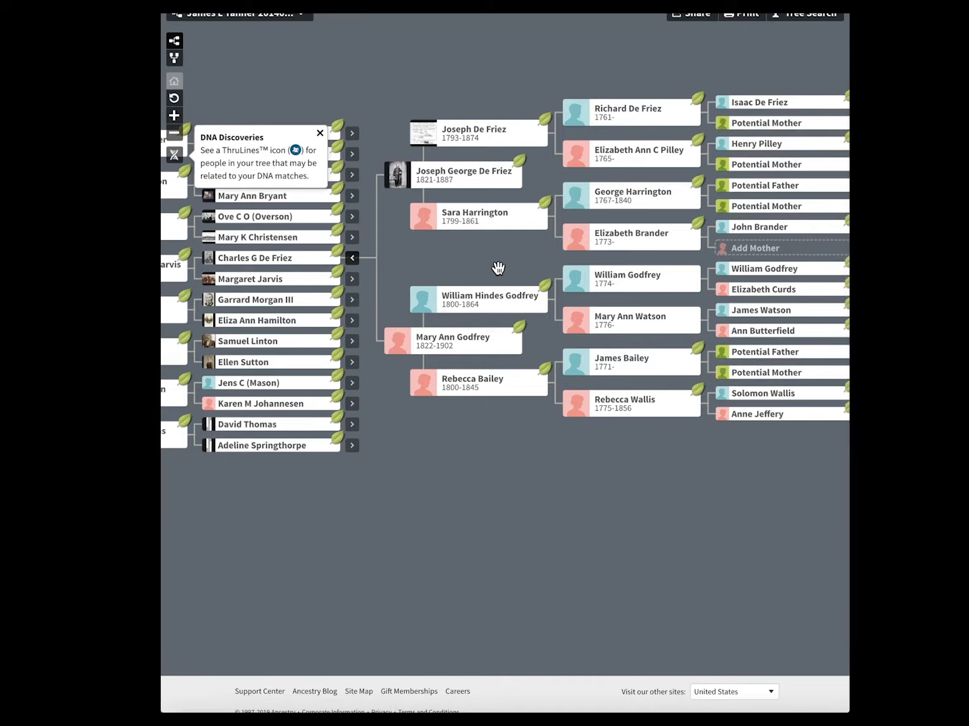
left_click(480, 296)
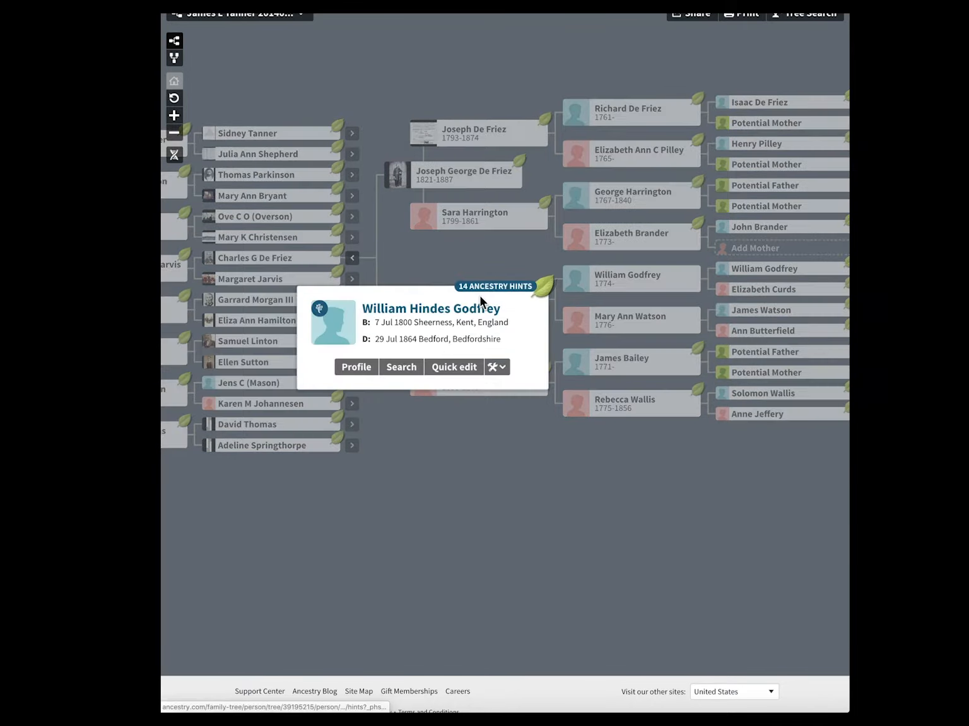
left_click(432, 310)
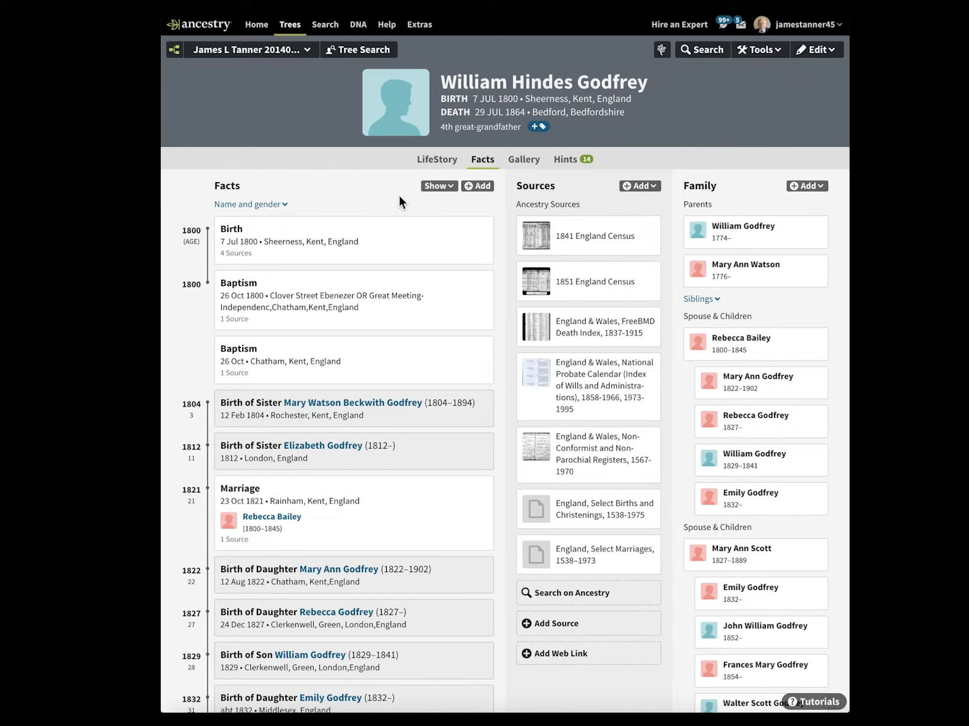
Open the source citation for the 1841 England Census from the ancestor's list of sources
mouse_move(480, 280)
mouse_move(607, 244)
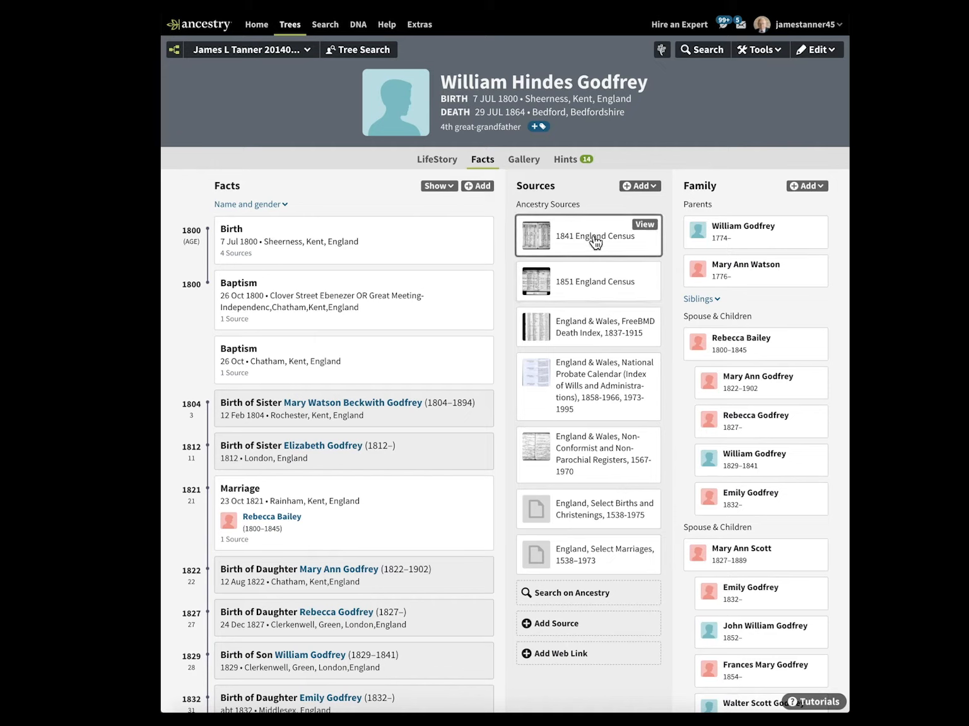
mouse_move(592, 288)
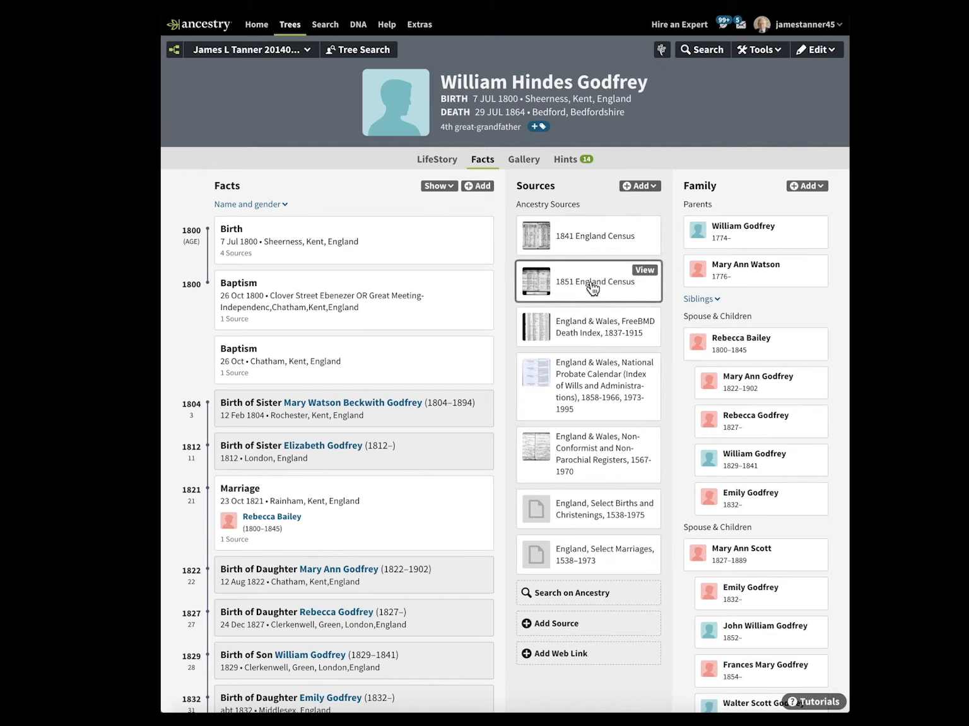
mouse_move(591, 331)
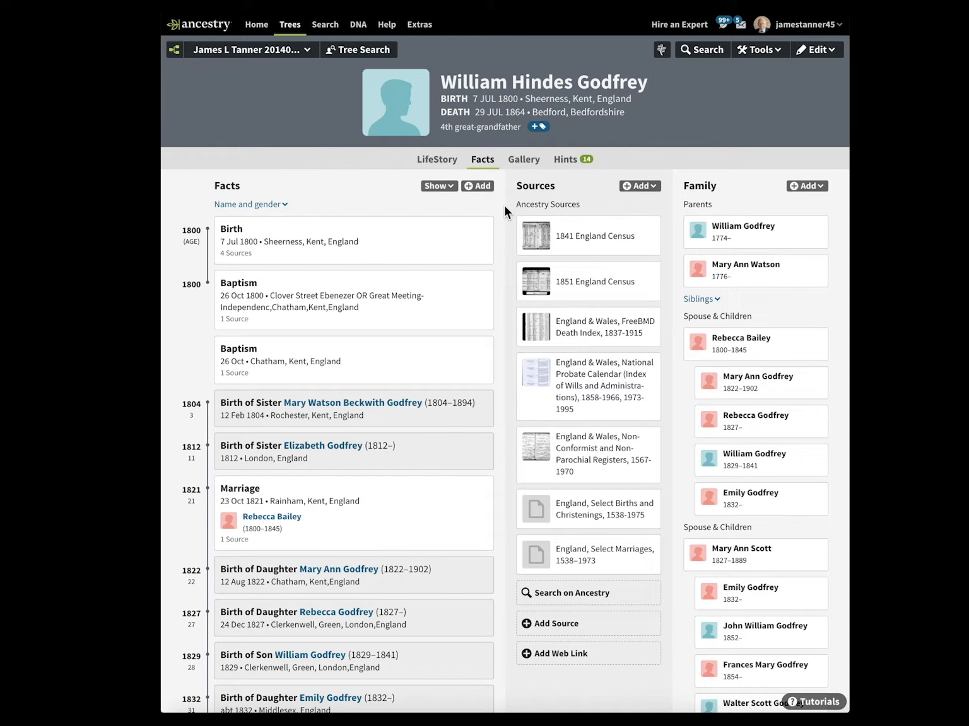
left_click(598, 240)
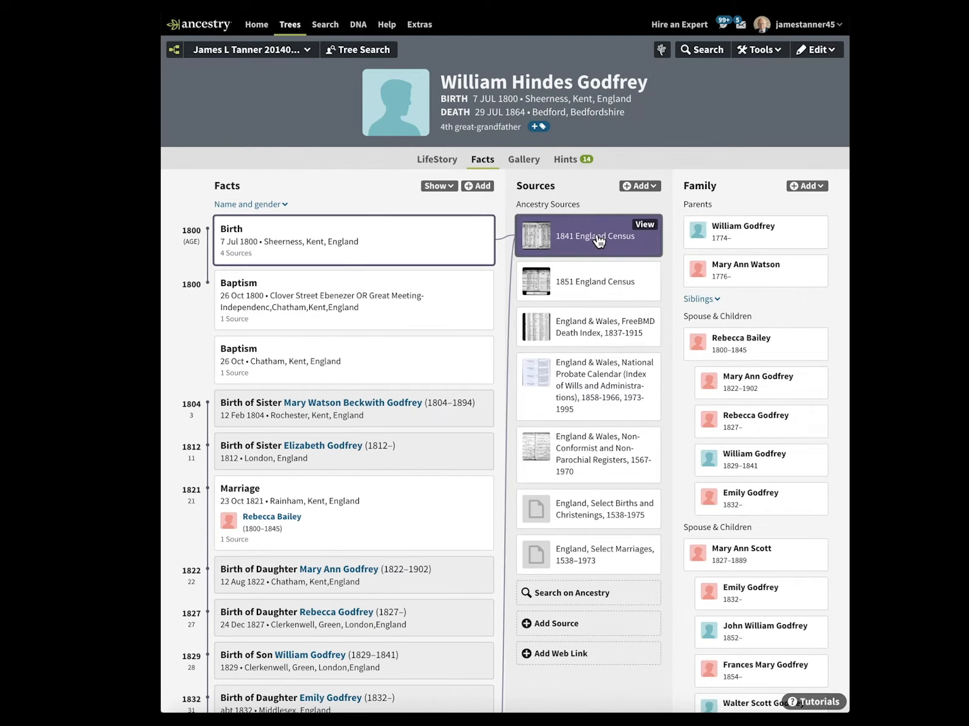
left_click(643, 229)
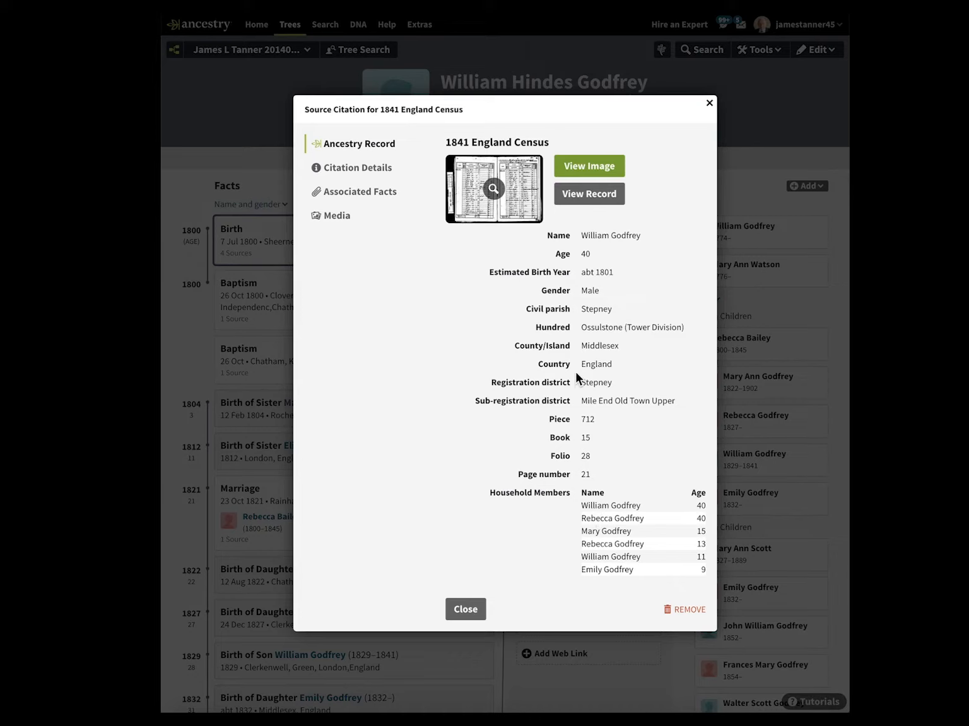
Display the original page image attached to the 1841 England Census citation
mouse_move(597, 100)
left_mouse_down()
mouse_move(604, 132)
mouse_move(604, 115)
left_mouse_up()
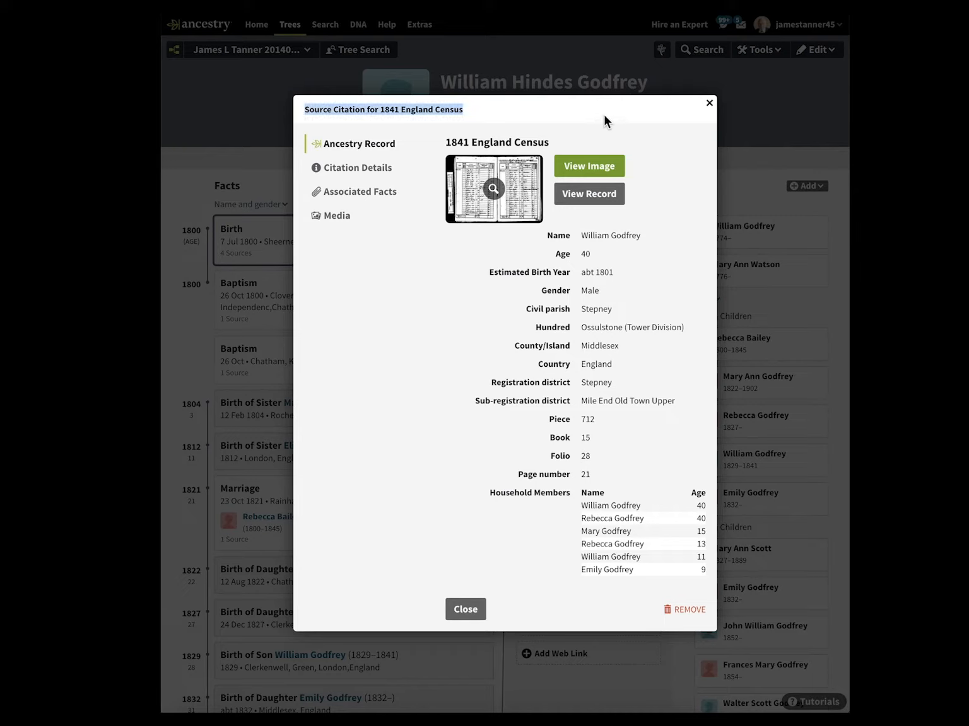
left_click(603, 109)
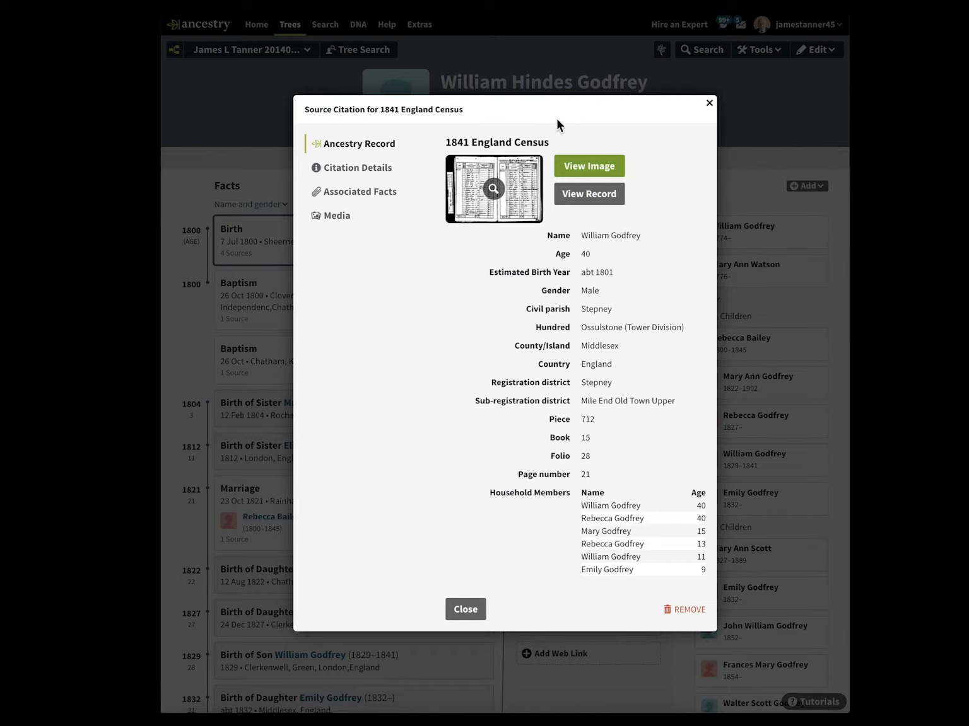
left_click(516, 193)
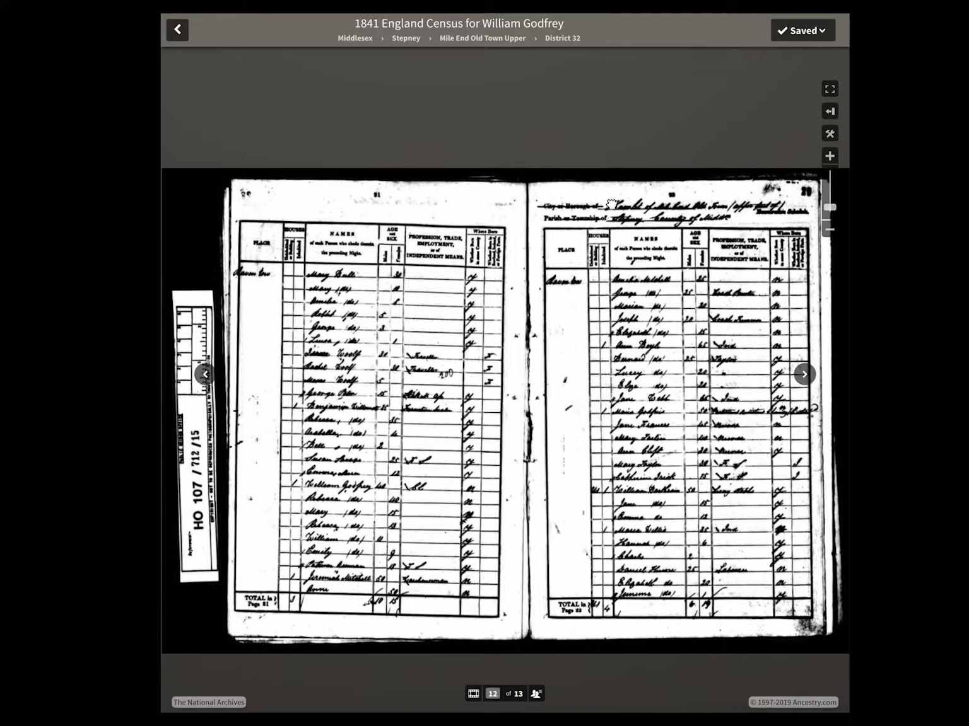
Examine the ancestor's household entries near the bottom of the census page, including names, ages, occupation and birthplace answers
left_click(830, 158)
left_click(830, 160)
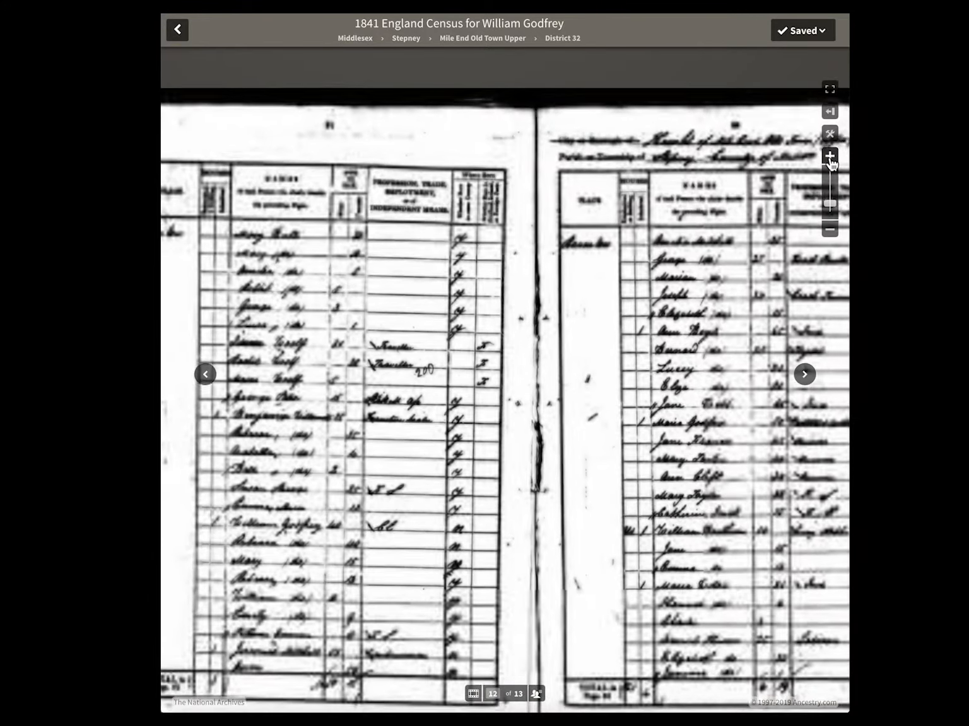
left_click(830, 161)
left_click(830, 160)
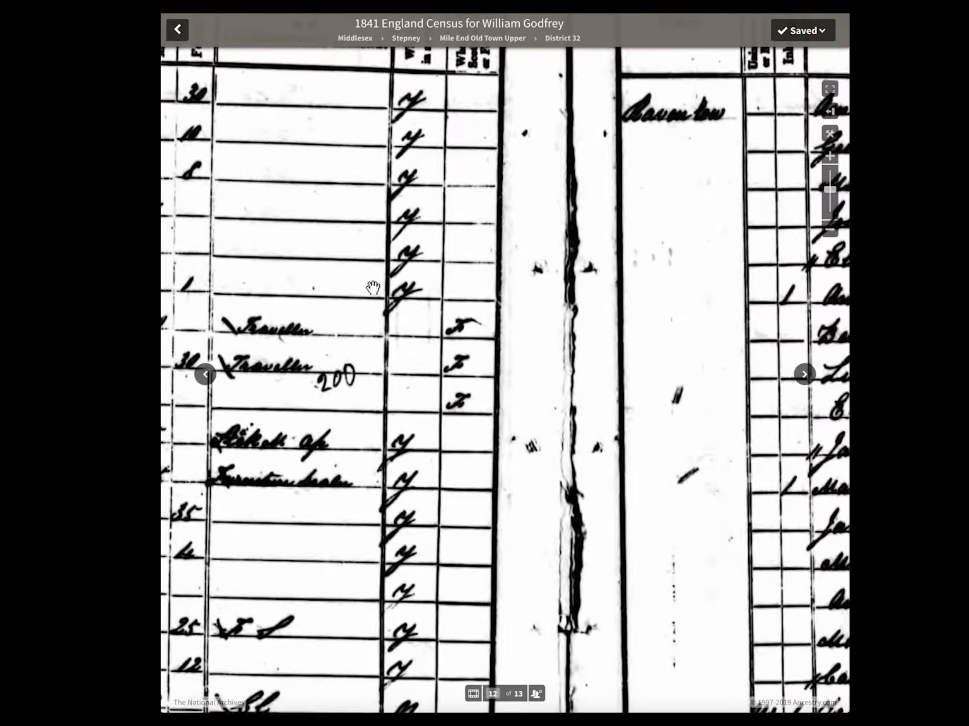
left_click_drag(372, 288, 699, 305)
left_click_drag(500, 275, 573, 183)
left_click_drag(553, 368, 538, 247)
left_click_drag(541, 359, 514, 230)
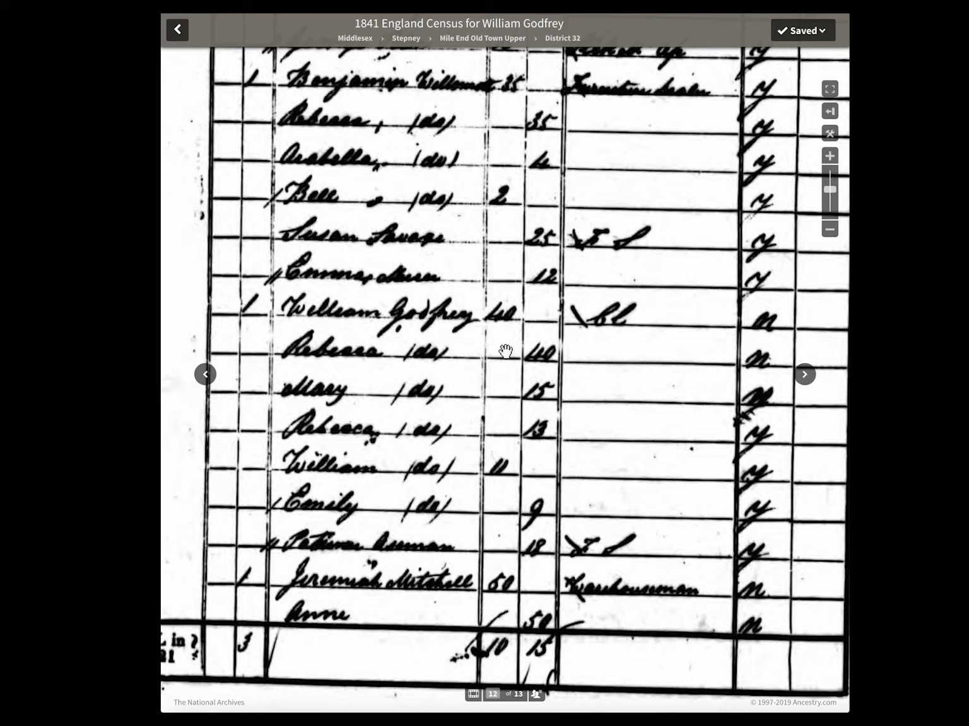
left_click_drag(494, 370, 463, 362)
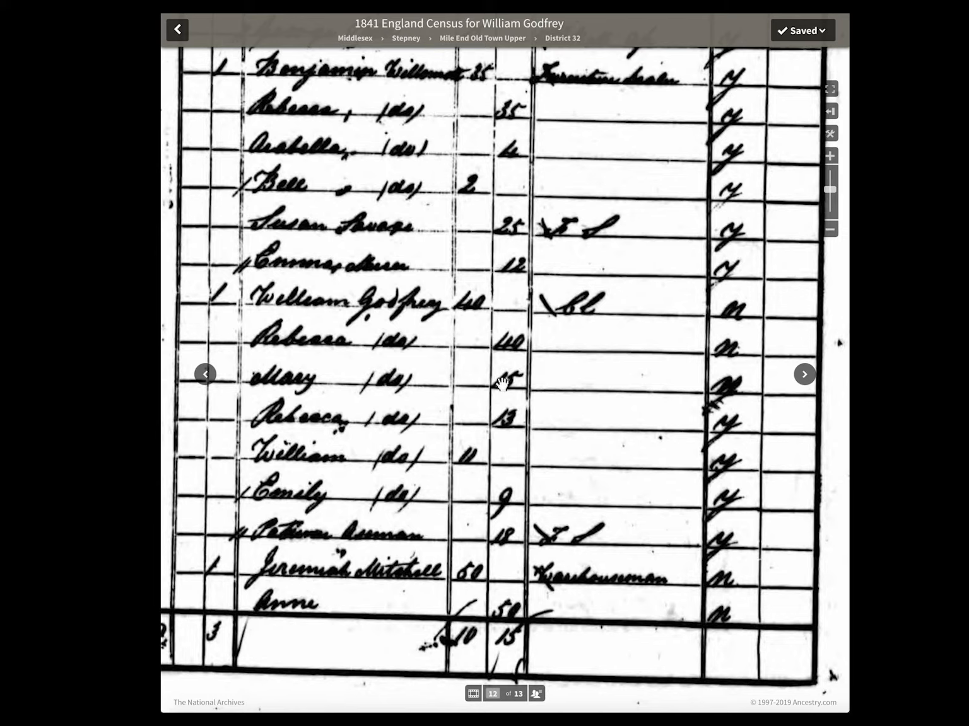
left_click_drag(503, 385, 502, 400)
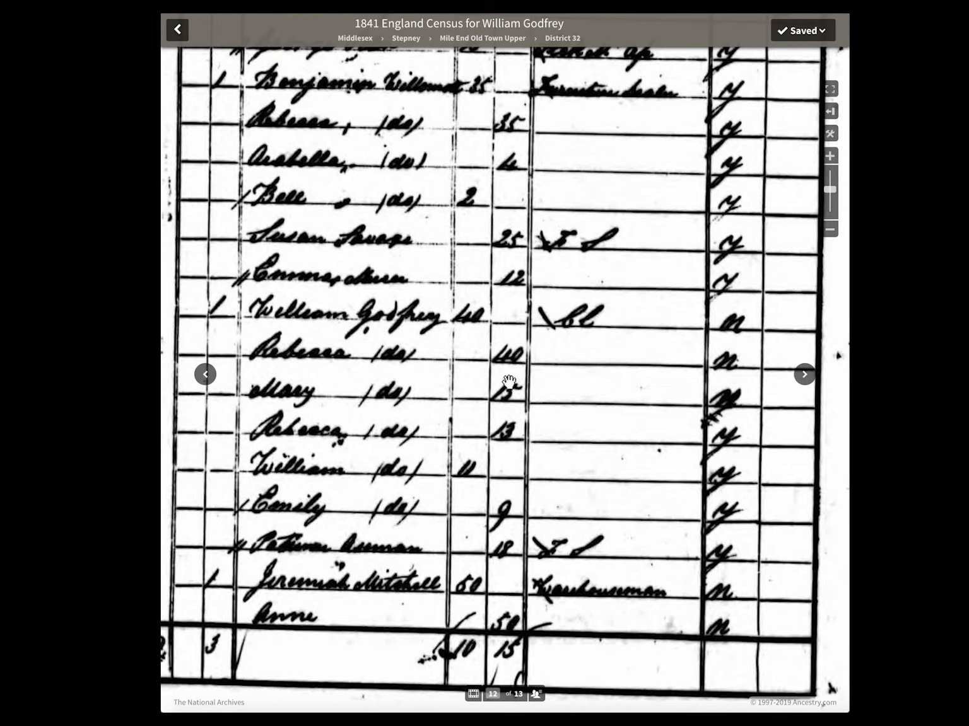
Examine the census page's column headings and place entry, and return to the ancestor's profile
scroll(528, 370, "up", 5)
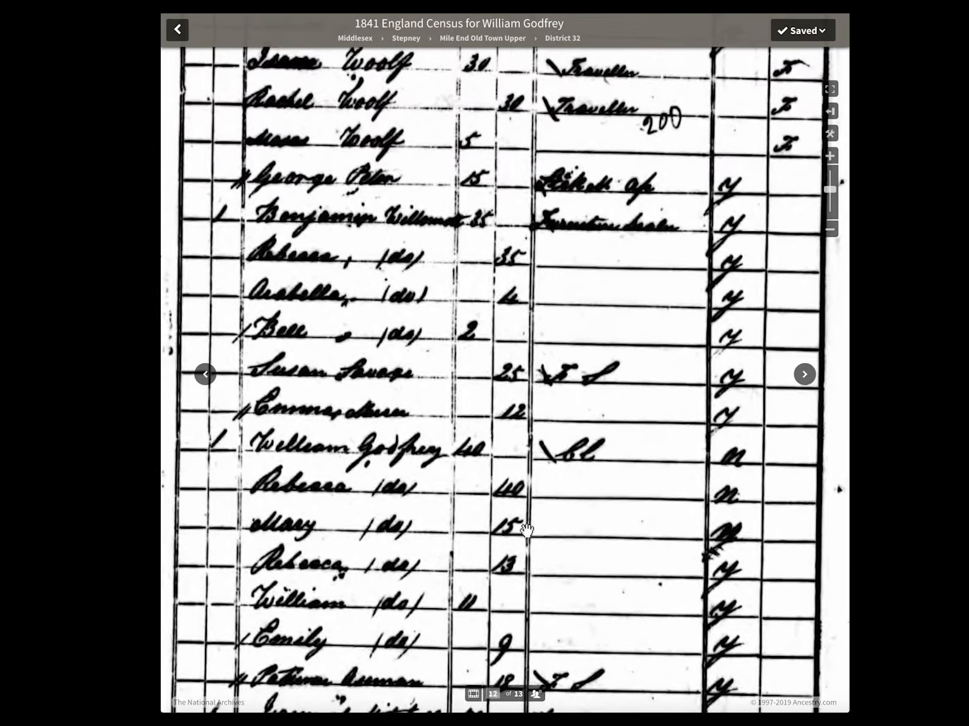
scroll(543, 290, "up", 6)
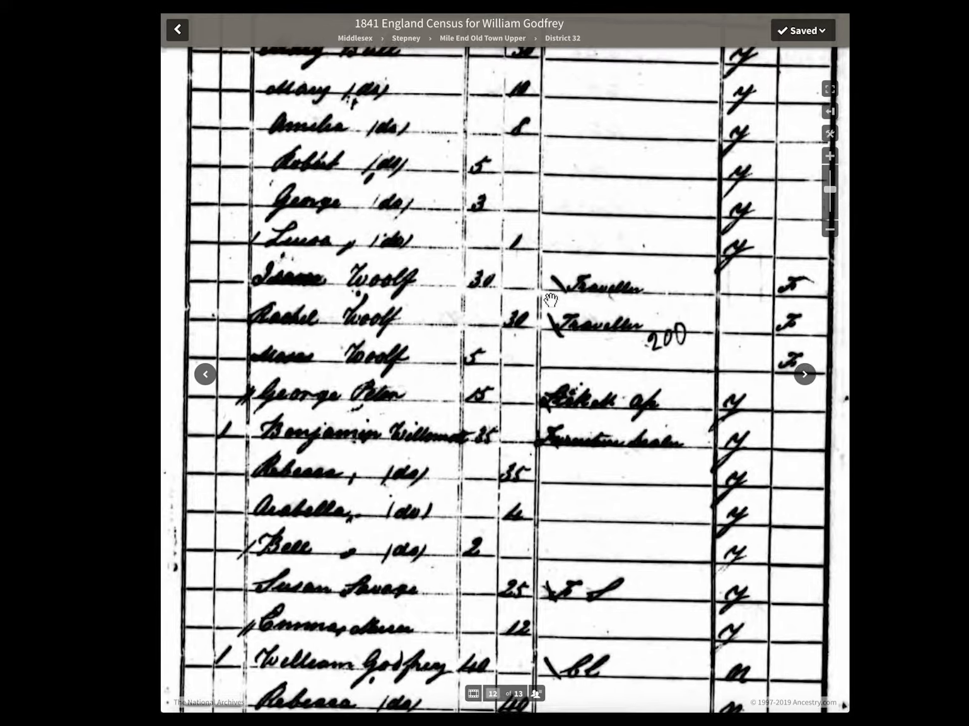
scroll(543, 284, "up", 3)
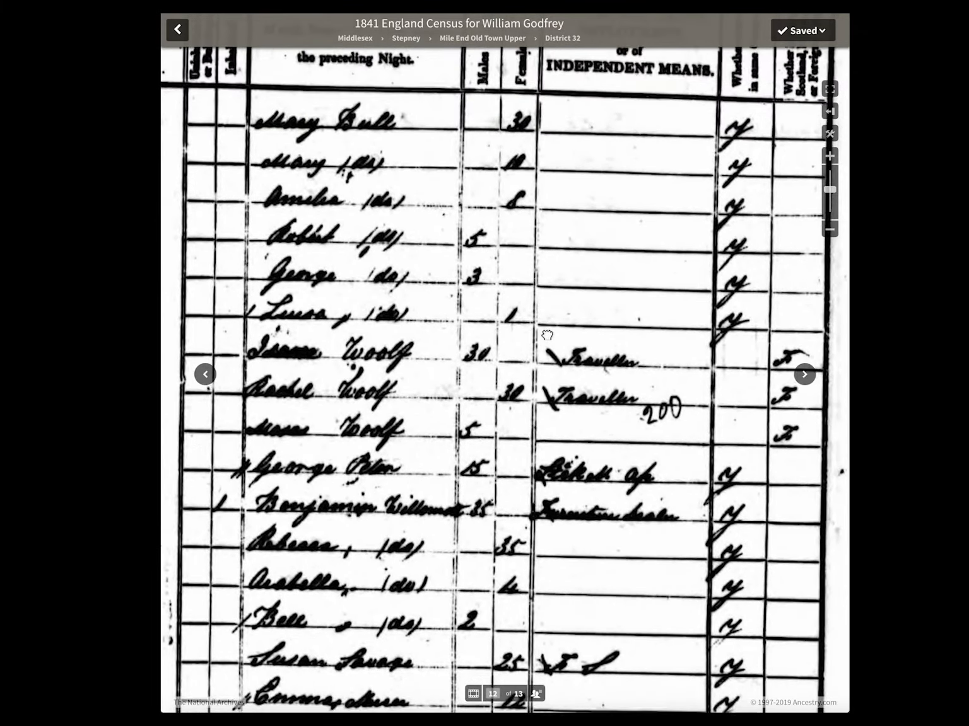
scroll(561, 281, "up", 3)
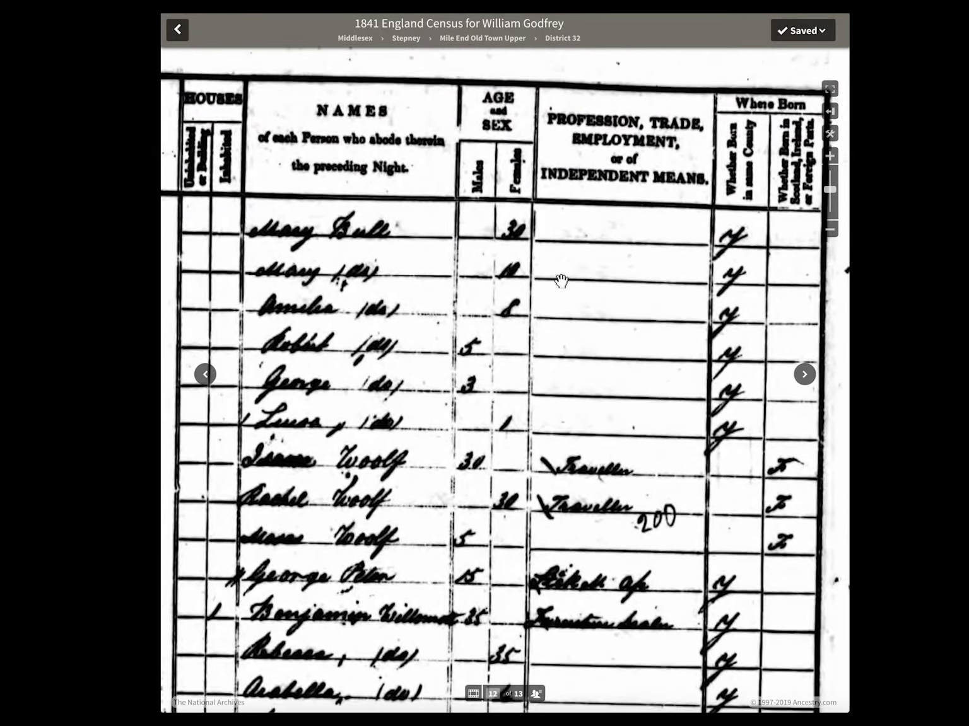
left_click_drag(568, 222, 670, 284)
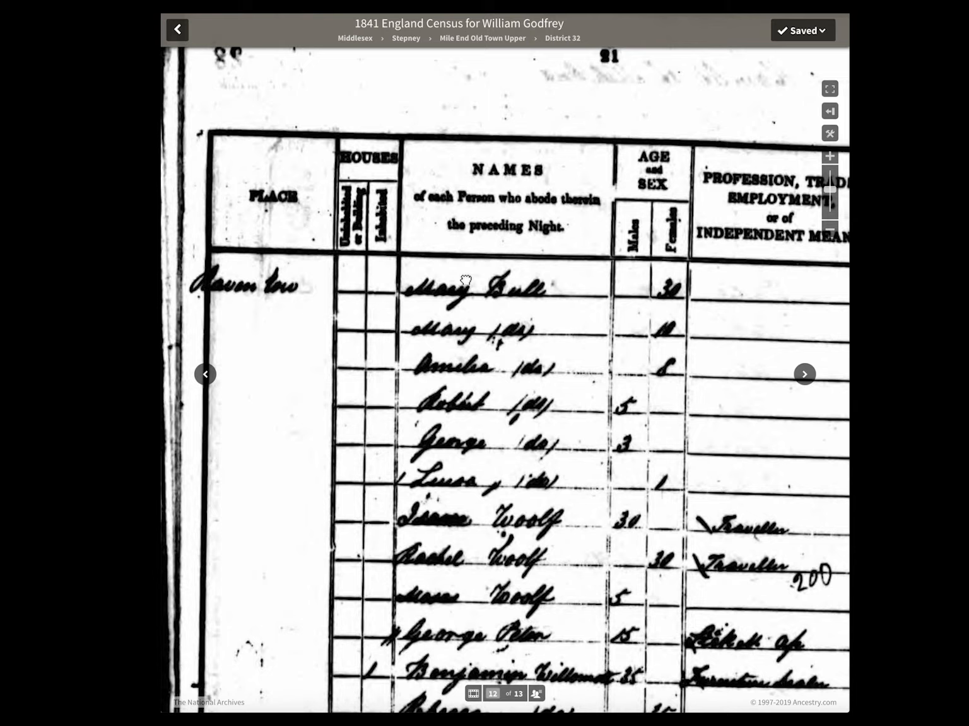
left_click_drag(543, 248, 505, 315)
left_click_drag(662, 307, 534, 260)
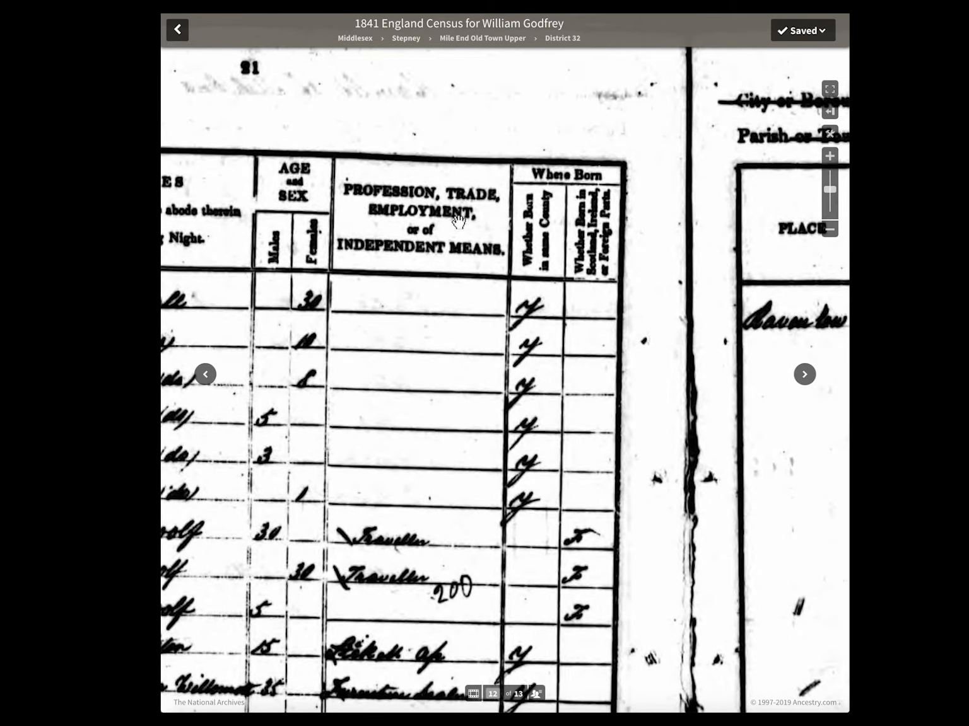
left_click_drag(460, 222, 513, 219)
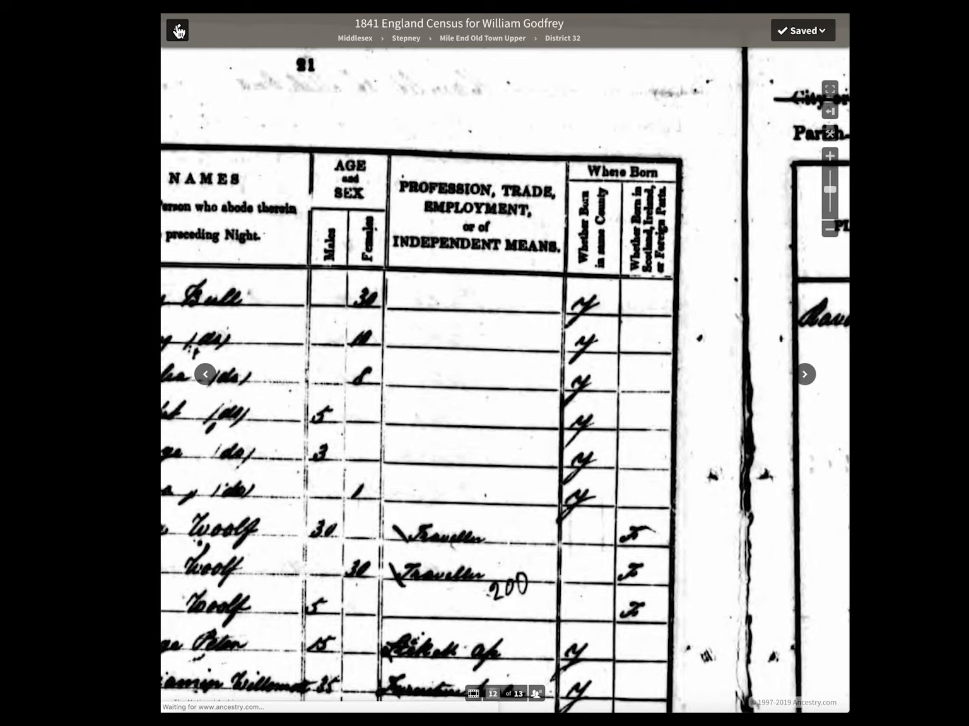
left_click(178, 32)
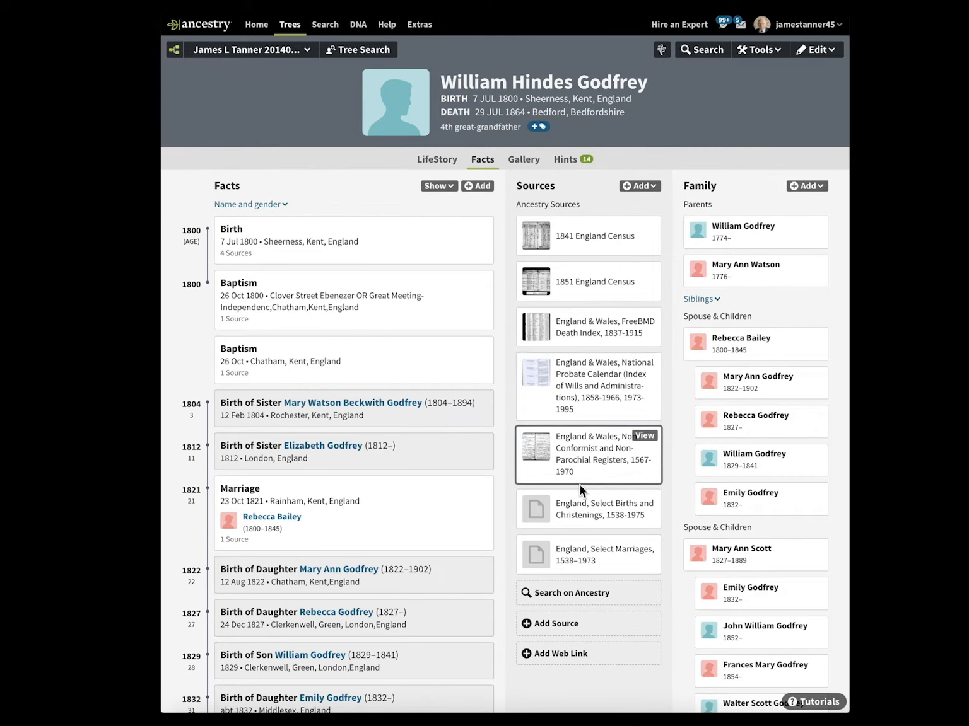
Examine the ancestor's full list of new hints, from the member trees and photos through to the 1871 England Census record
left_click(569, 160)
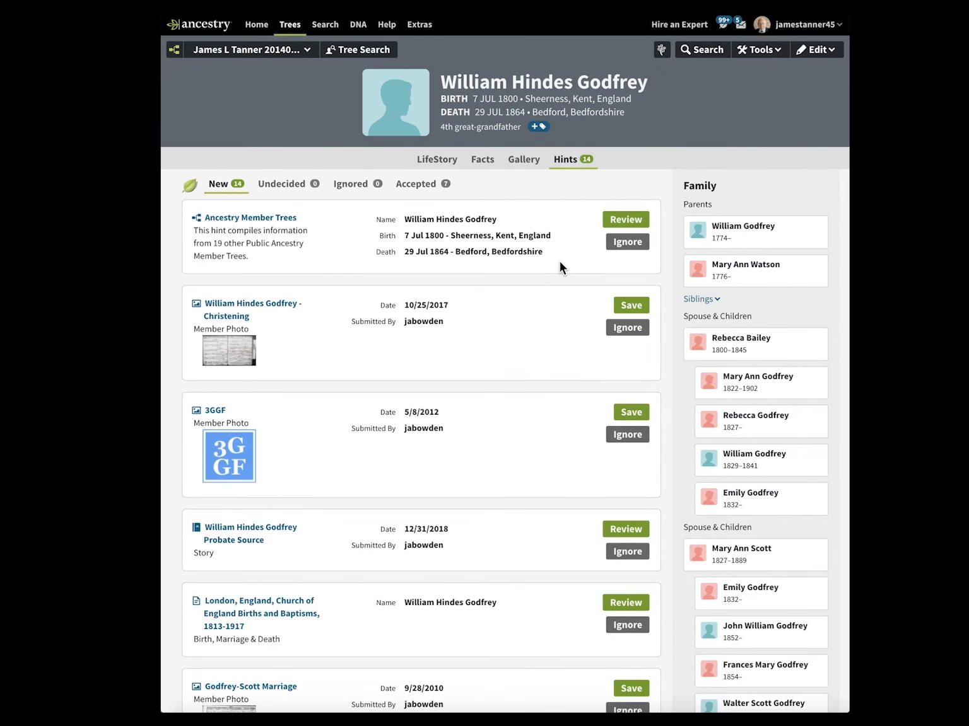
scroll(516, 344, "down", 1)
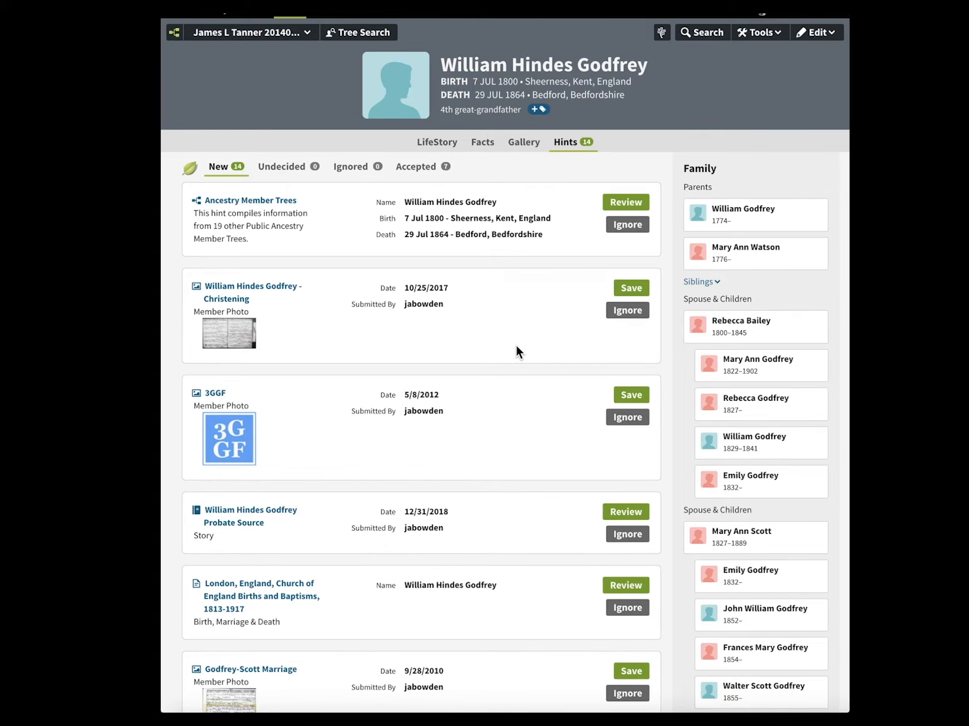
scroll(516, 352, "down", 3)
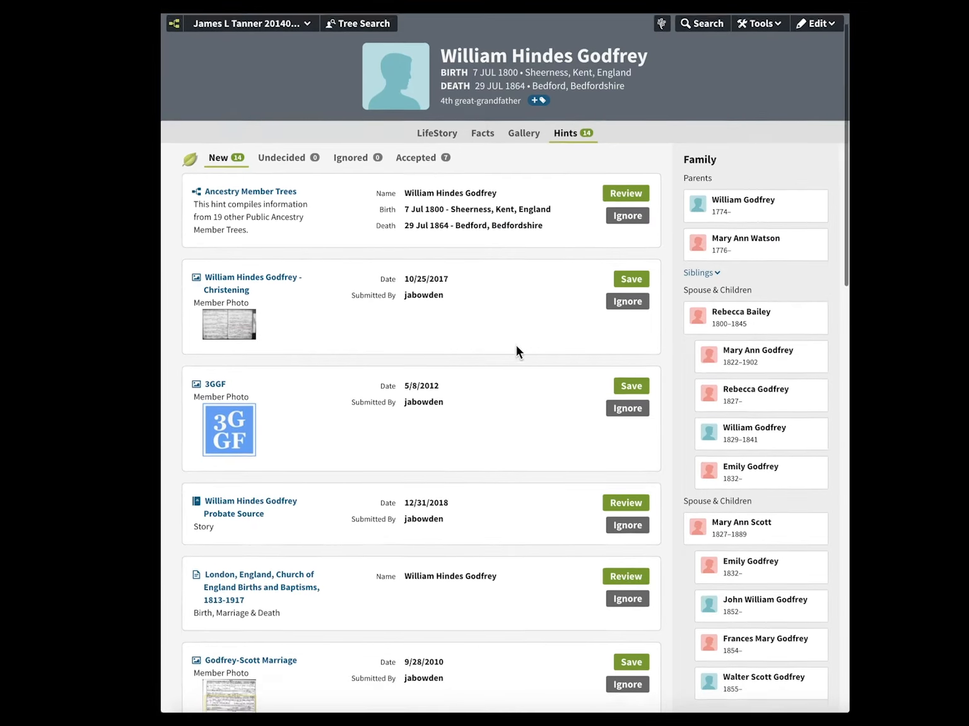
scroll(515, 351, "down", 2)
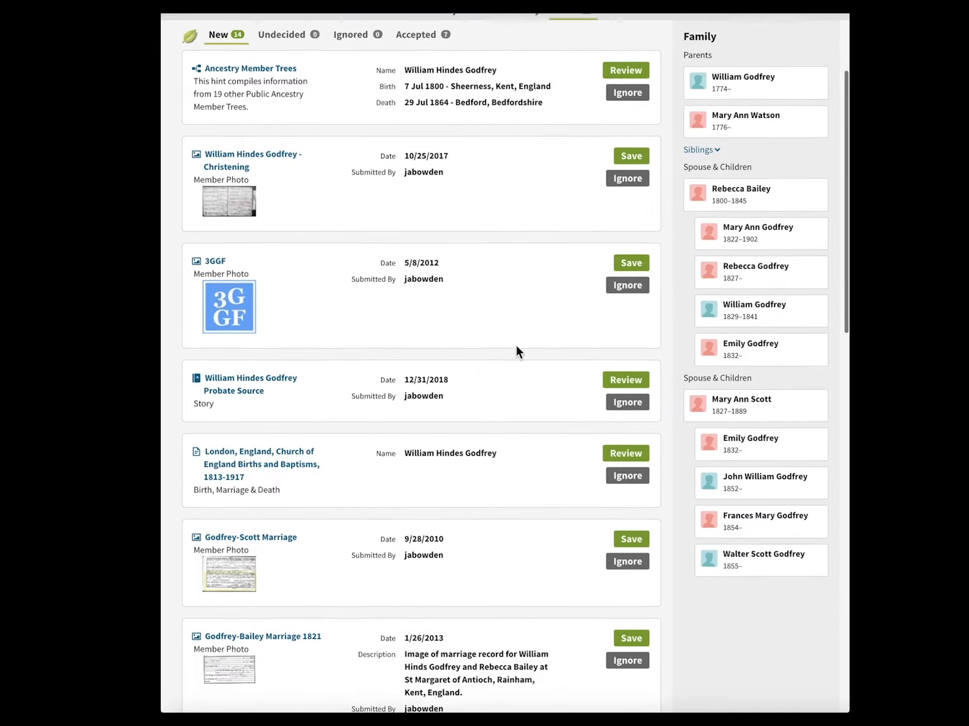
scroll(516, 351, "down", 7)
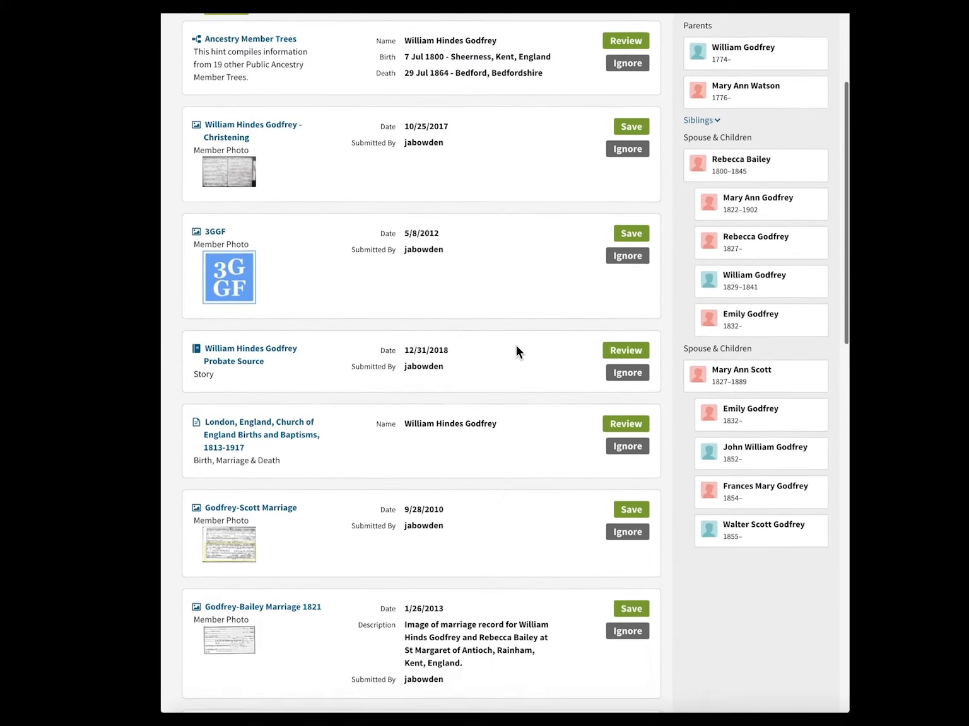
scroll(515, 351, "down", 8)
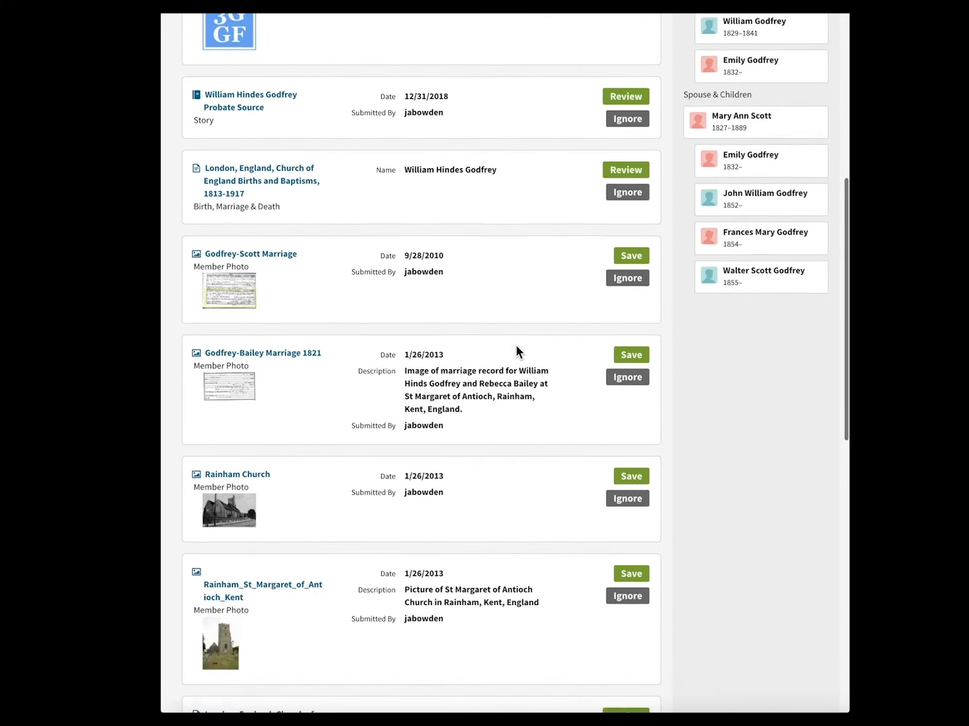
scroll(516, 347, "down", 7)
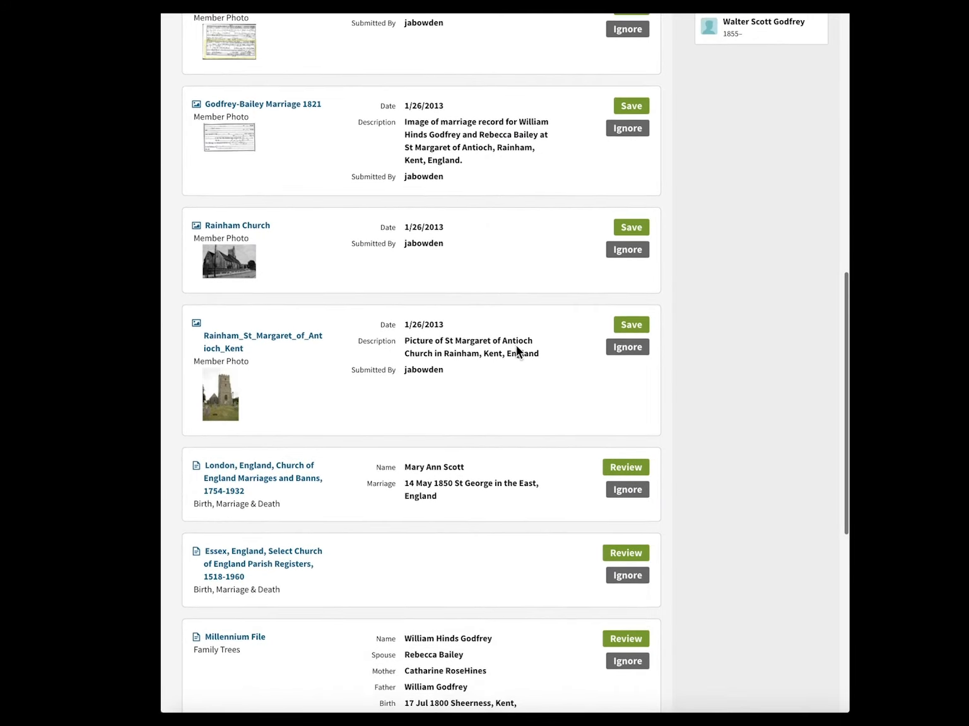
scroll(516, 347, "down", 10)
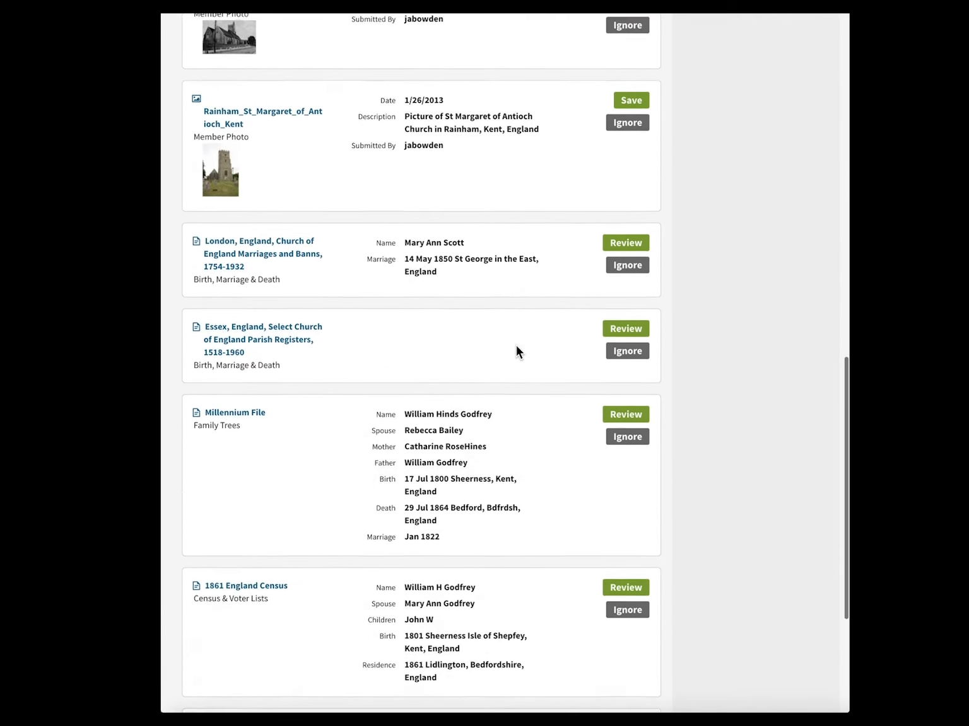
scroll(516, 345, "up", 4)
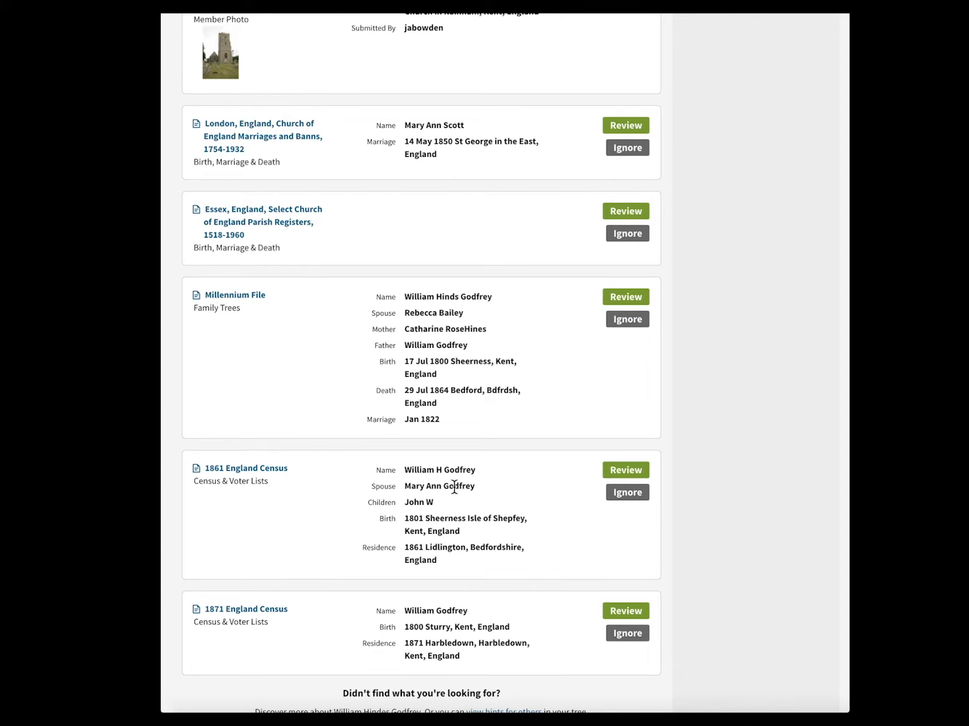
scroll(438, 345, "up", 10)
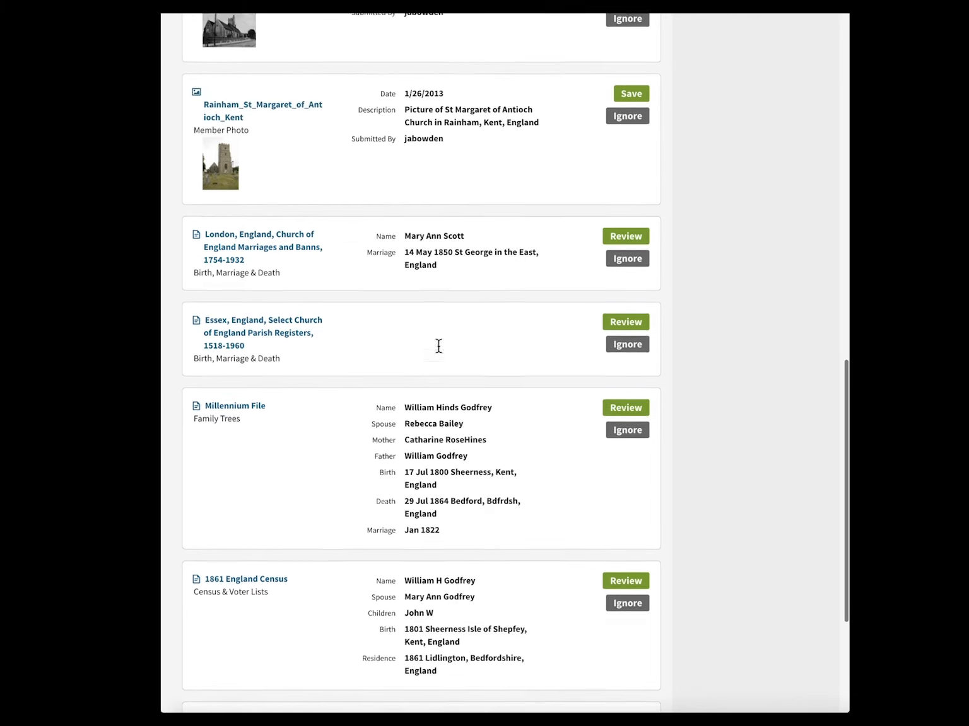
scroll(438, 346, "up", 7)
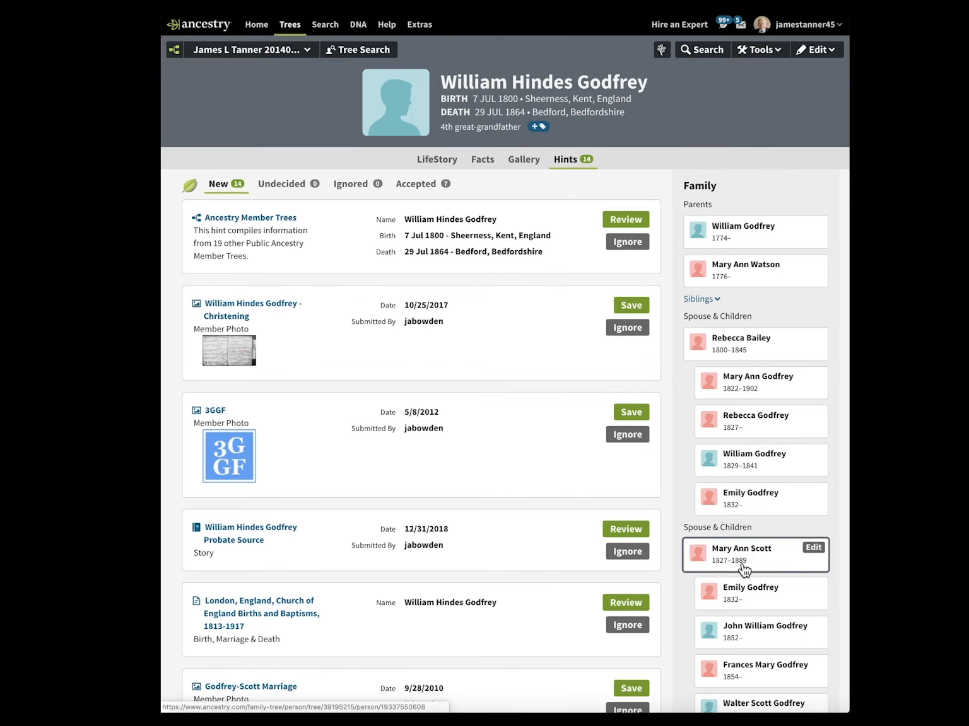
Ignore the 3GGF member photo hint in the ancestor's list of new hints
scroll(743, 568, "down", 2)
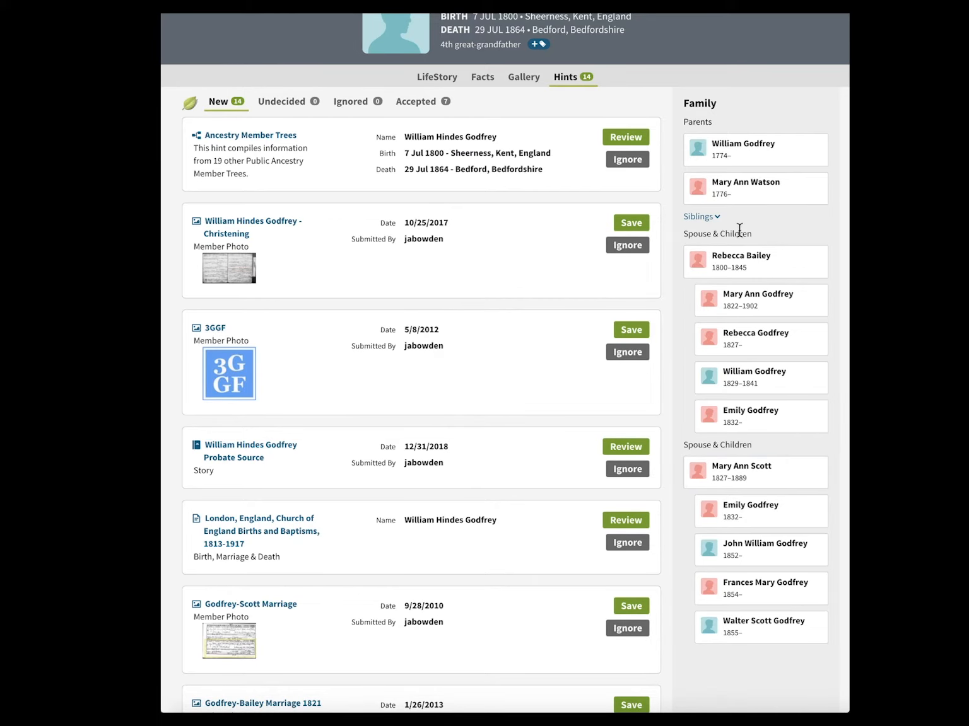
scroll(741, 221, "up", 2)
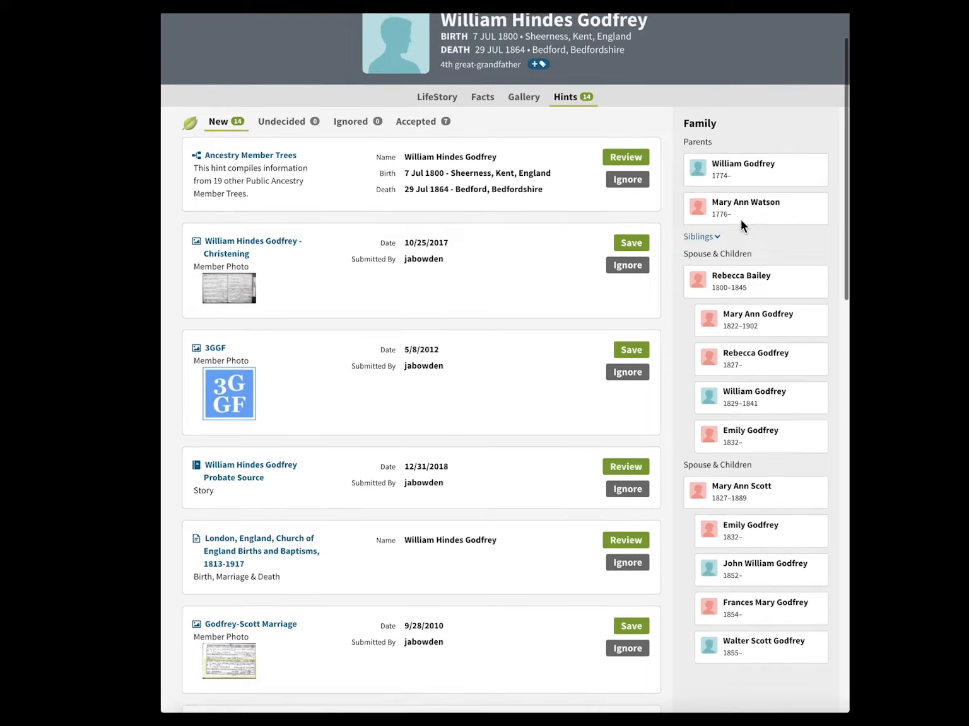
scroll(743, 225, "up", 1)
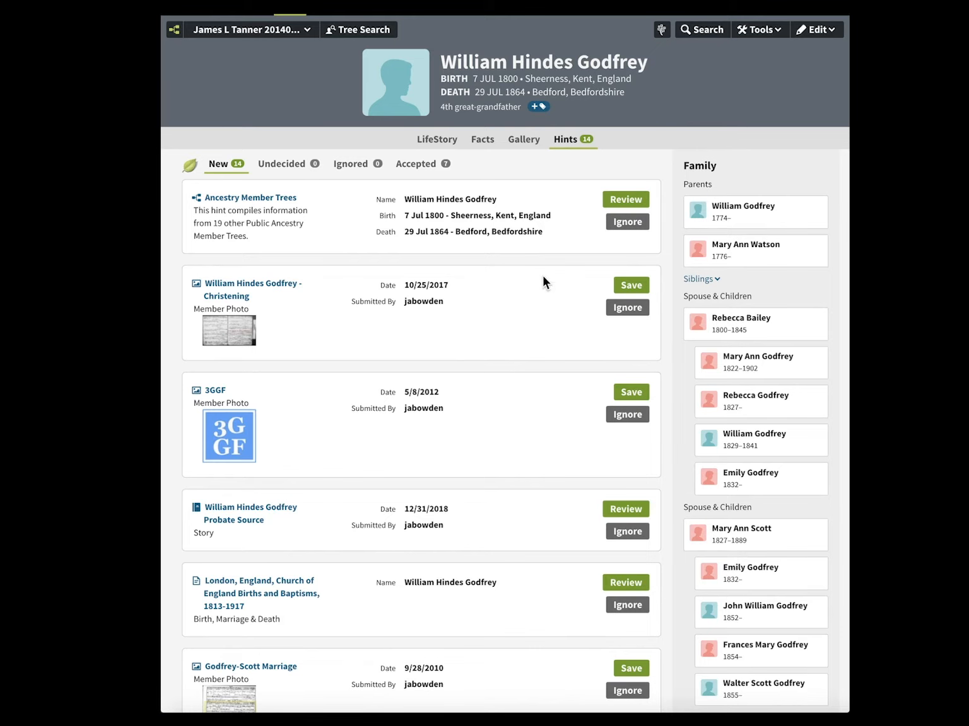
scroll(305, 411, "down", 2)
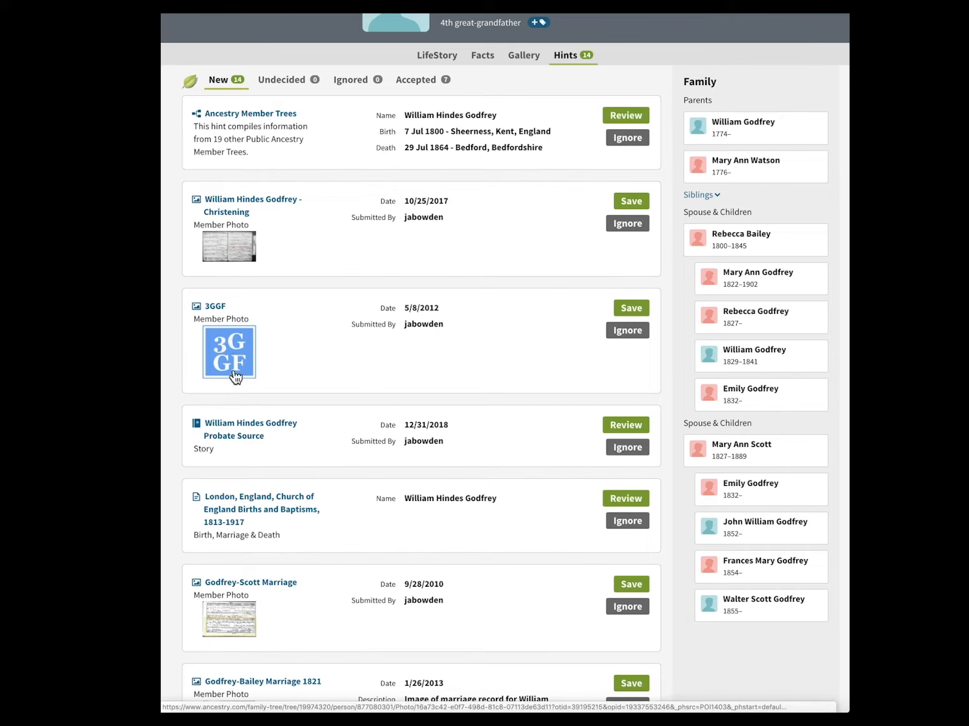
left_click(630, 331)
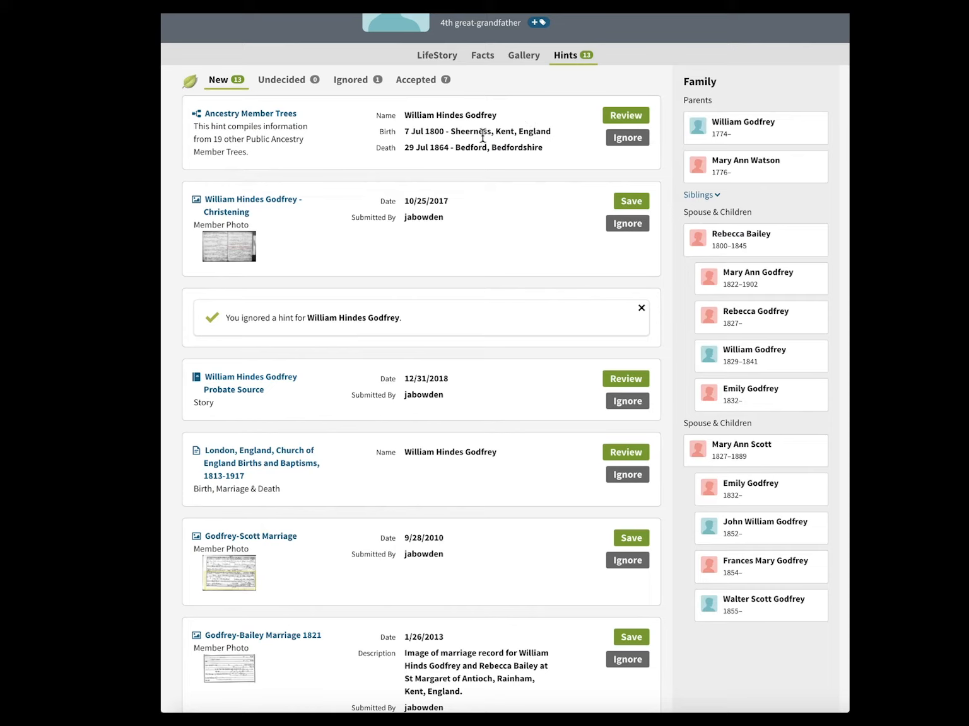
Review the Ancestry Member Trees hint, compare the listed trees' dates and family details with the ancestor's own entry, and cancel without selecting any
left_click(636, 118)
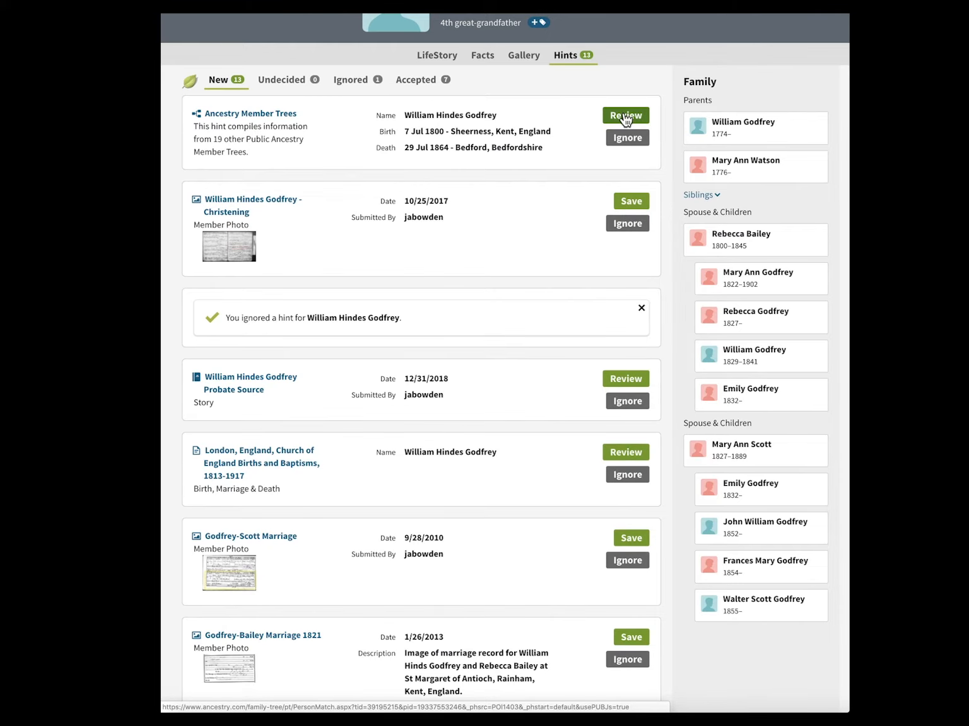
left_click(625, 117)
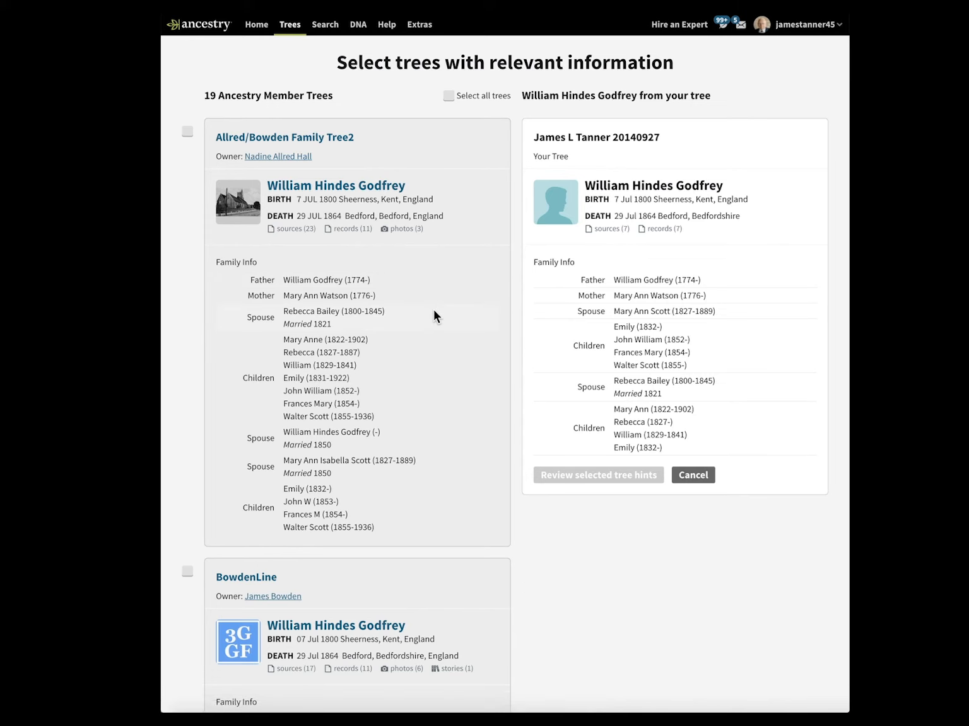
scroll(434, 311, "down", 5)
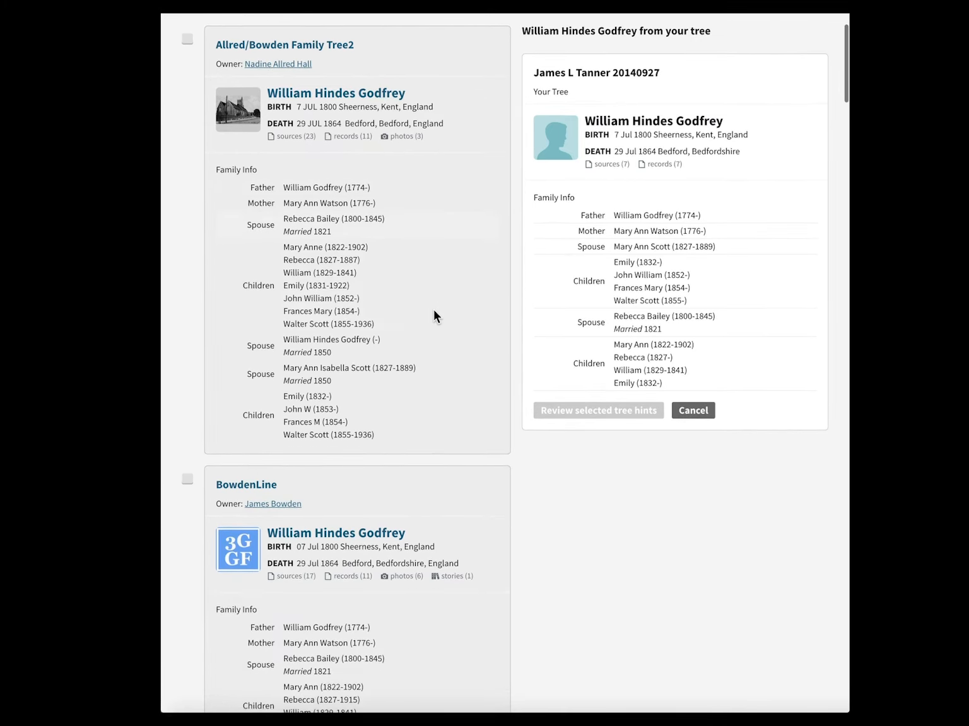
scroll(432, 309, "down", 8)
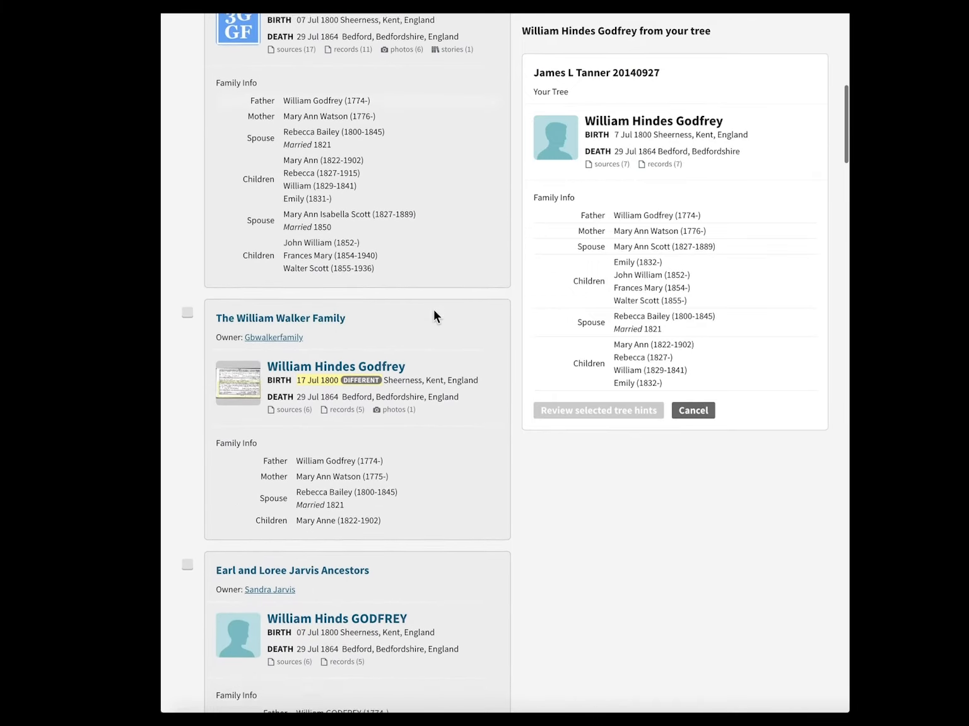
scroll(432, 309, "down", 8)
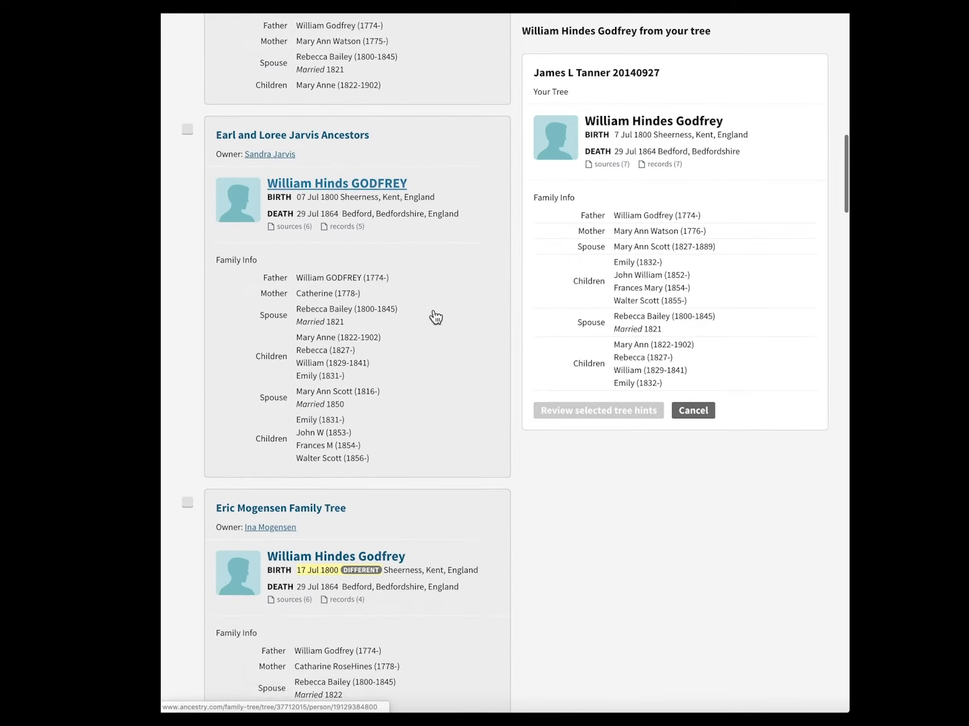
scroll(434, 315, "down", 7)
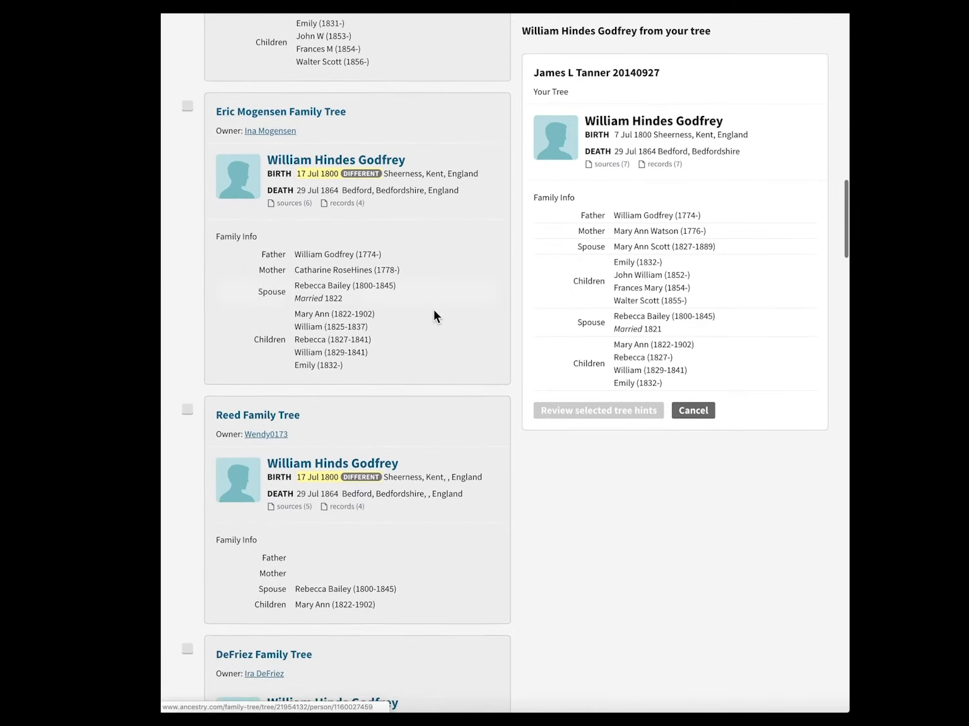
scroll(433, 311, "down", 1)
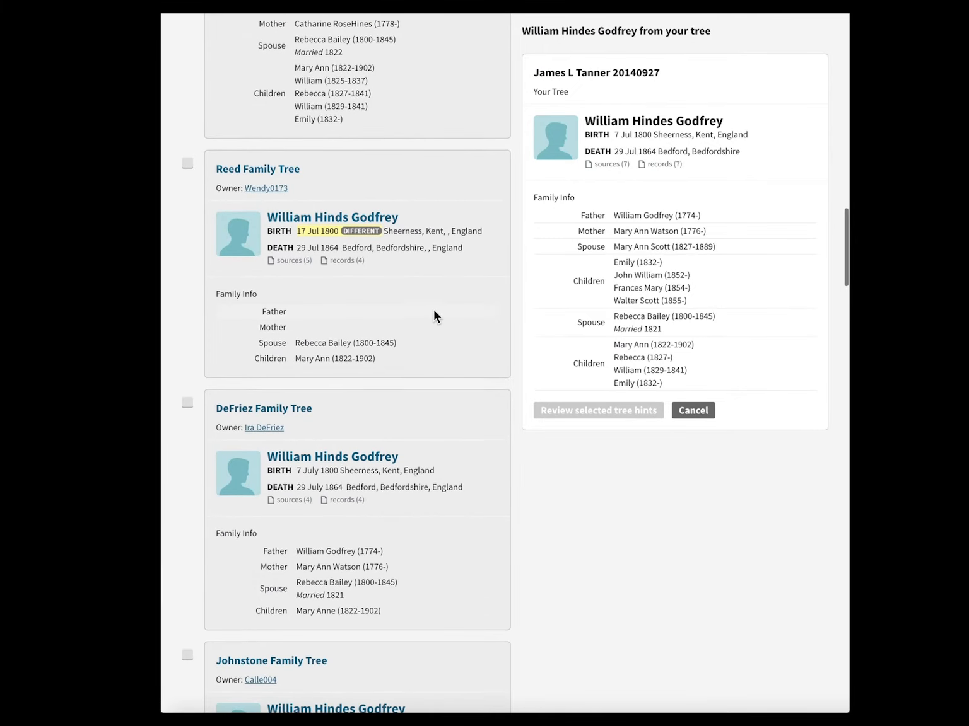
scroll(433, 314, "up", 12)
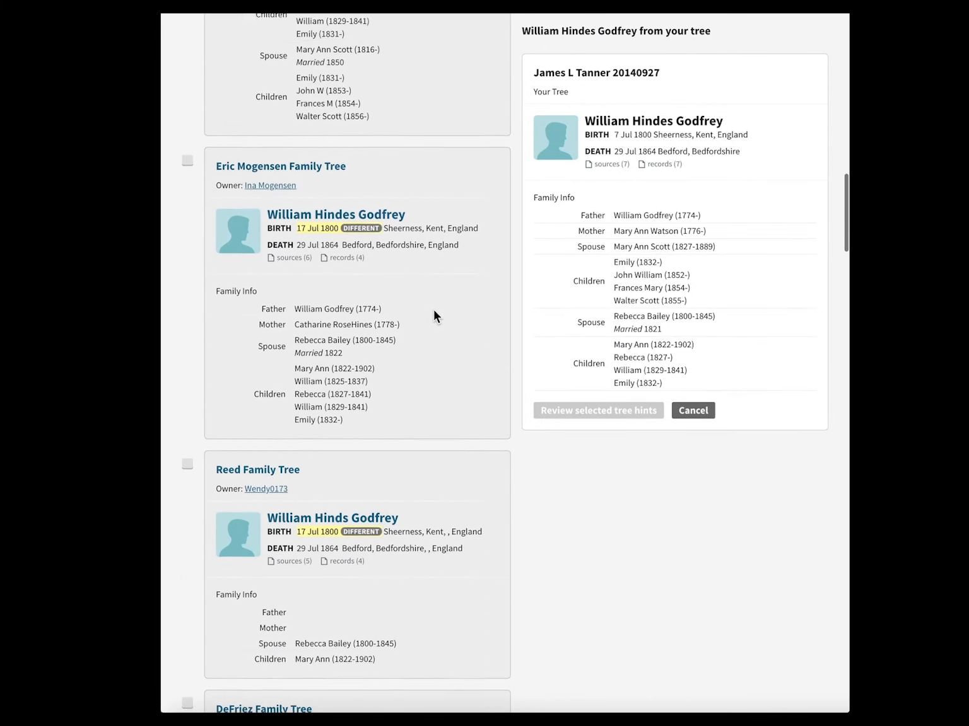
scroll(434, 315, "up", 10)
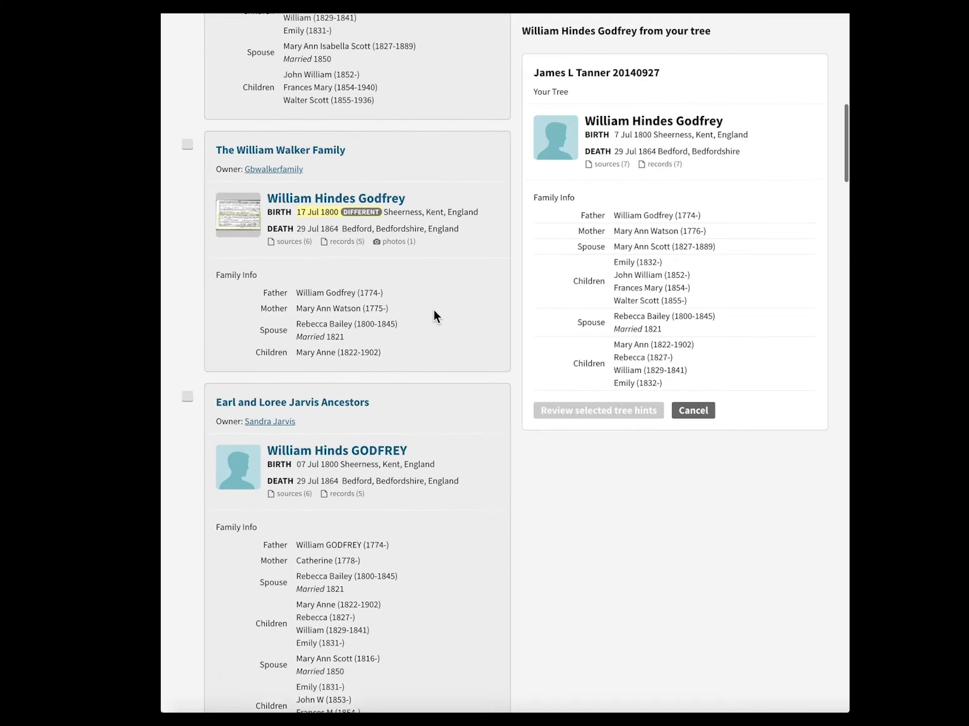
scroll(433, 309, "up", 6)
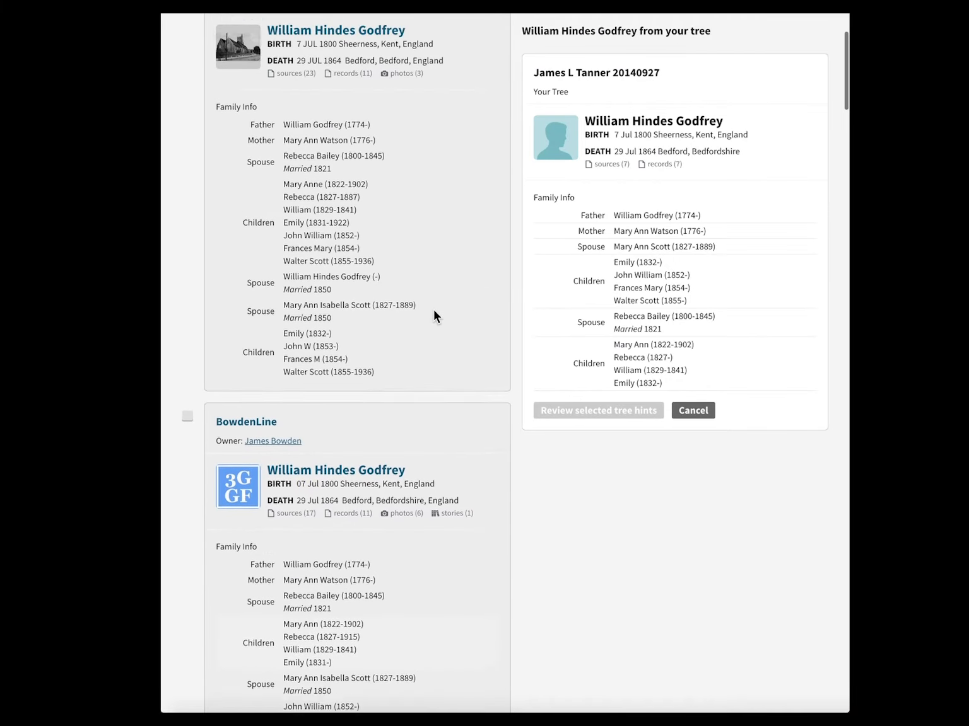
scroll(433, 309, "up", 1)
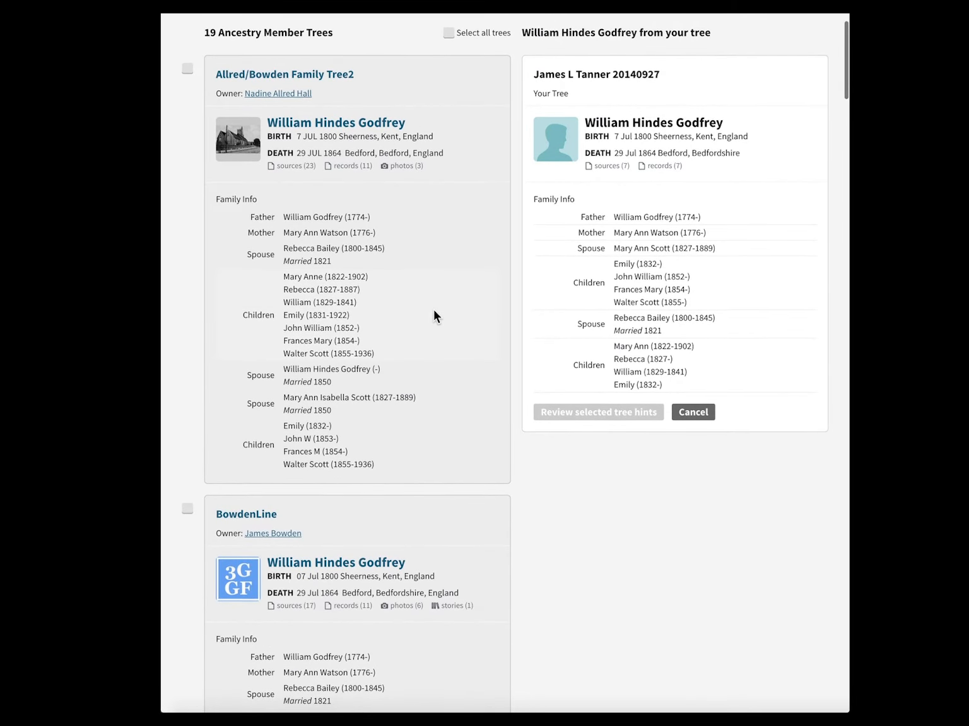
scroll(432, 309, "up", 2)
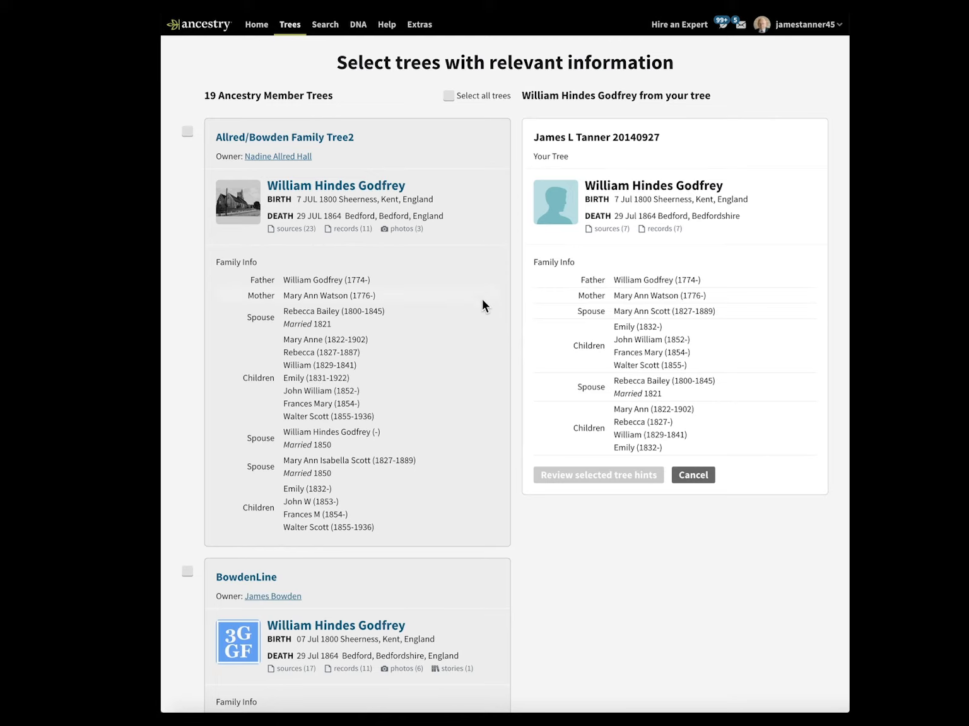
left_click(694, 476)
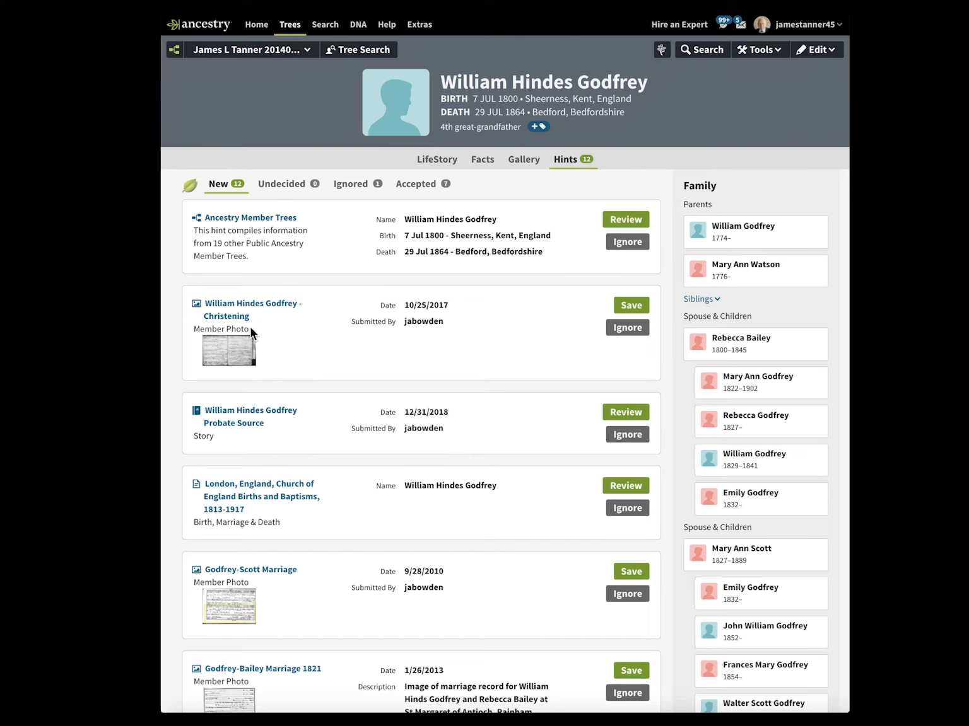
Save the christening member photo to the matching ancestor in the family tree by searching for the person's name, and return to the ancestor's facts
left_click(235, 351)
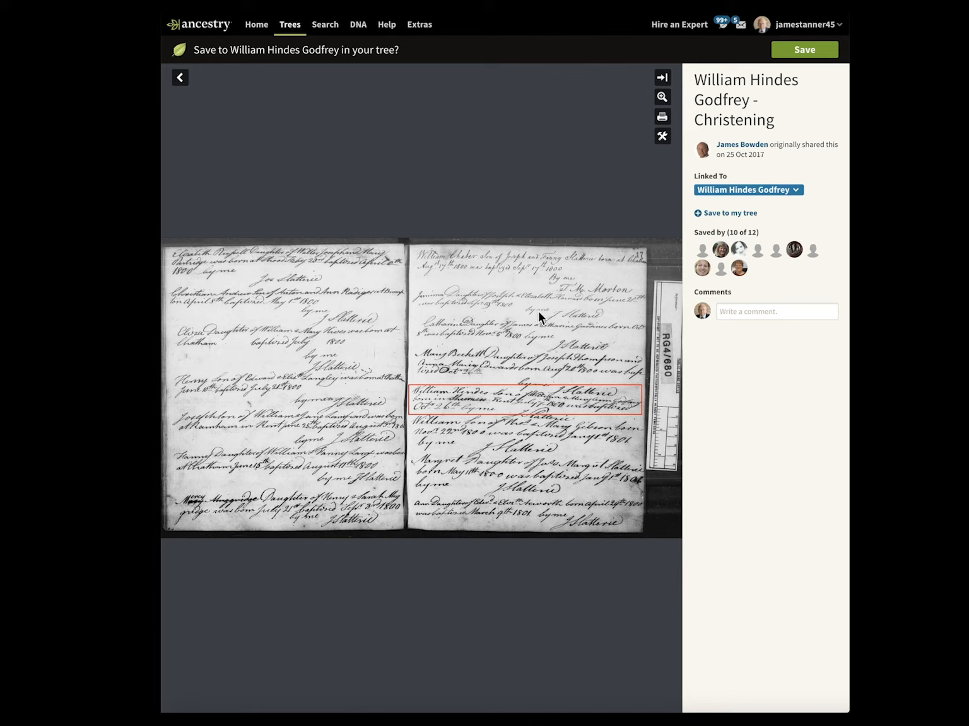
left_click(724, 216)
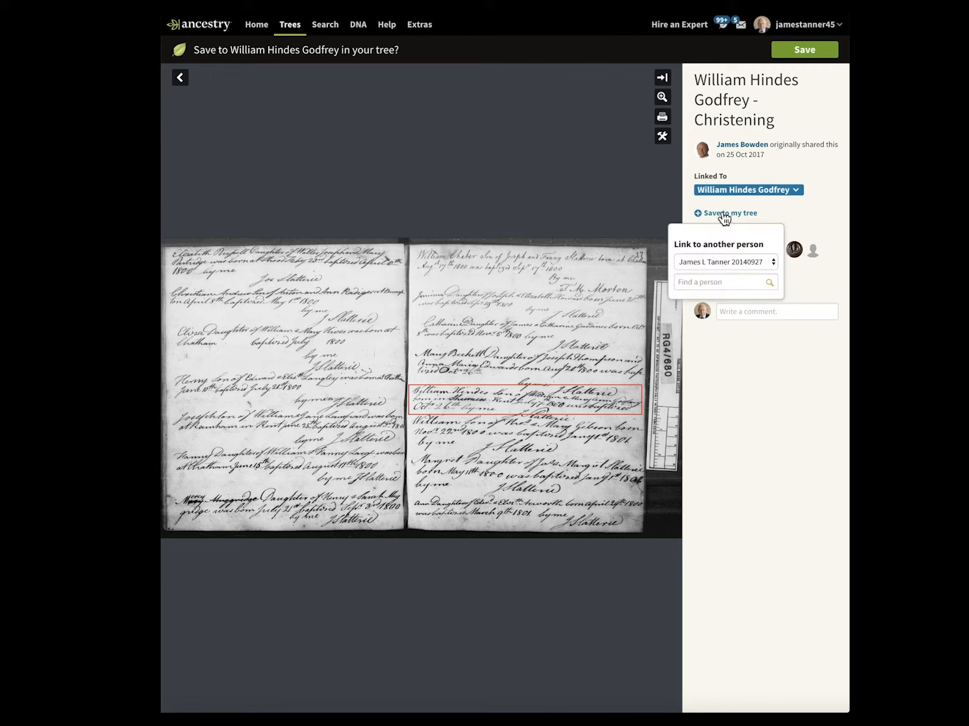
left_click(705, 284)
type("W")
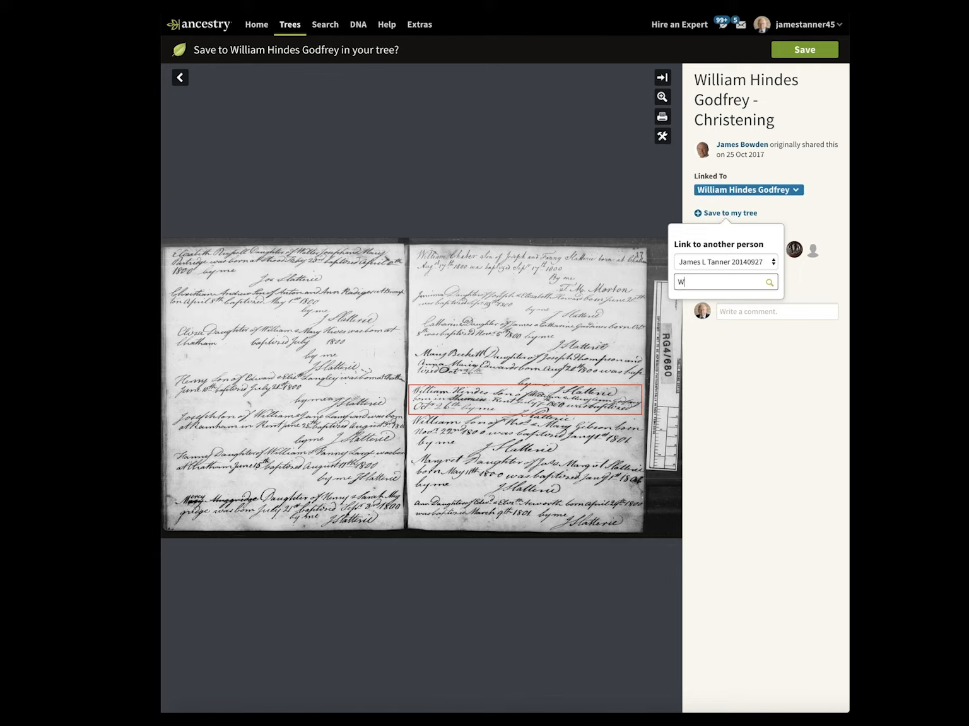
type("illiam Hin")
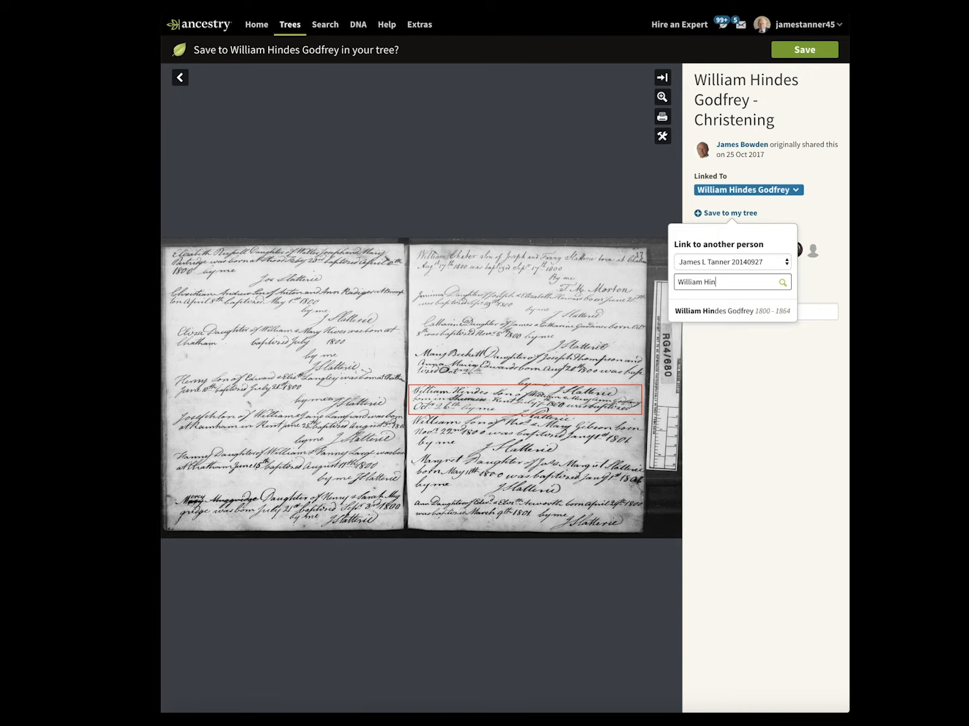
left_click(727, 312)
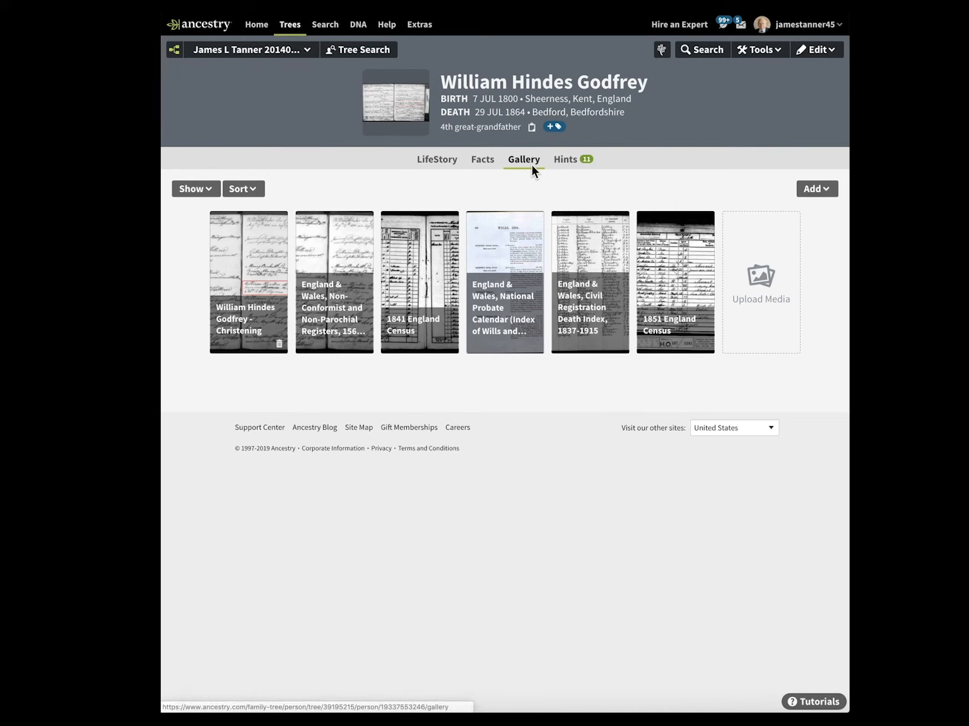
left_click(479, 163)
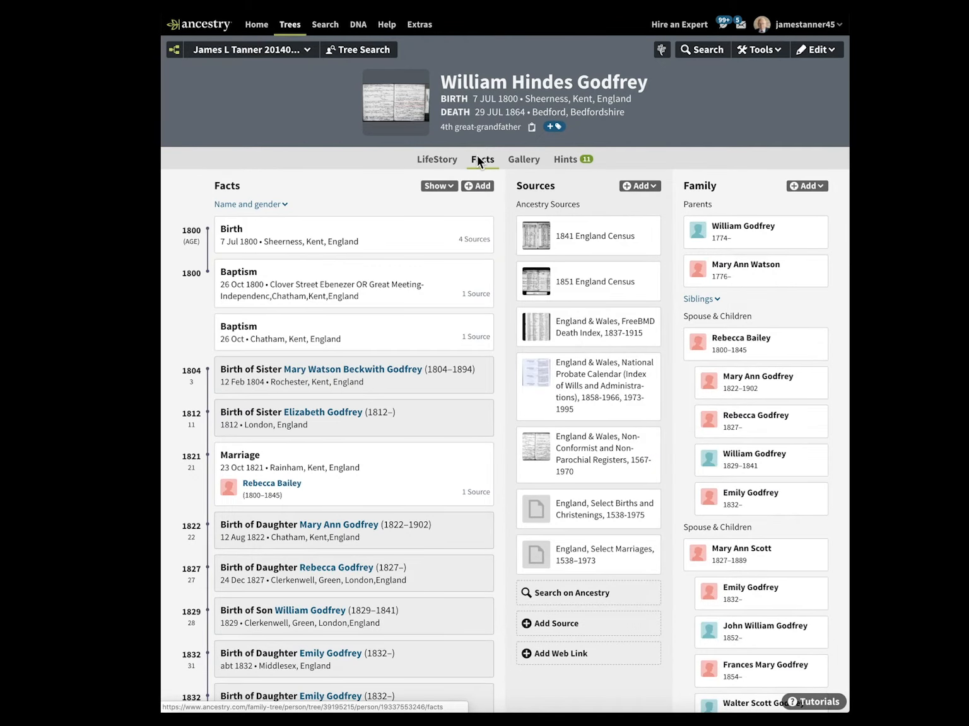
Review the ancestor's London, England, Church of England Marriages and Banns, 1754-1932 hint and open its original register image
left_click(566, 162)
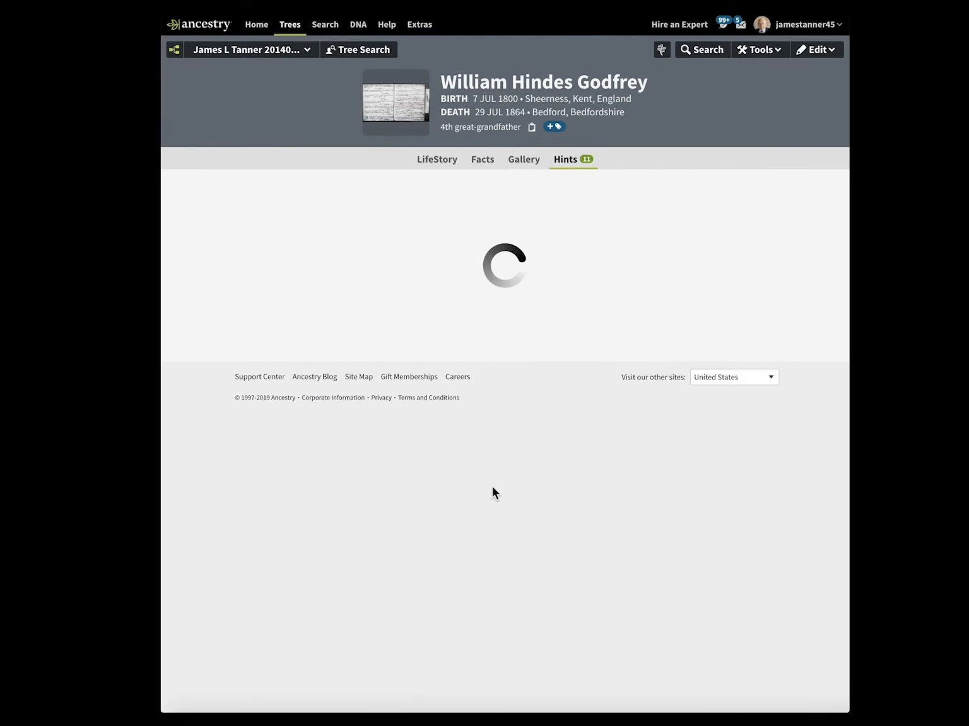
scroll(493, 487, "down", 1)
scroll(493, 489, "down", 3)
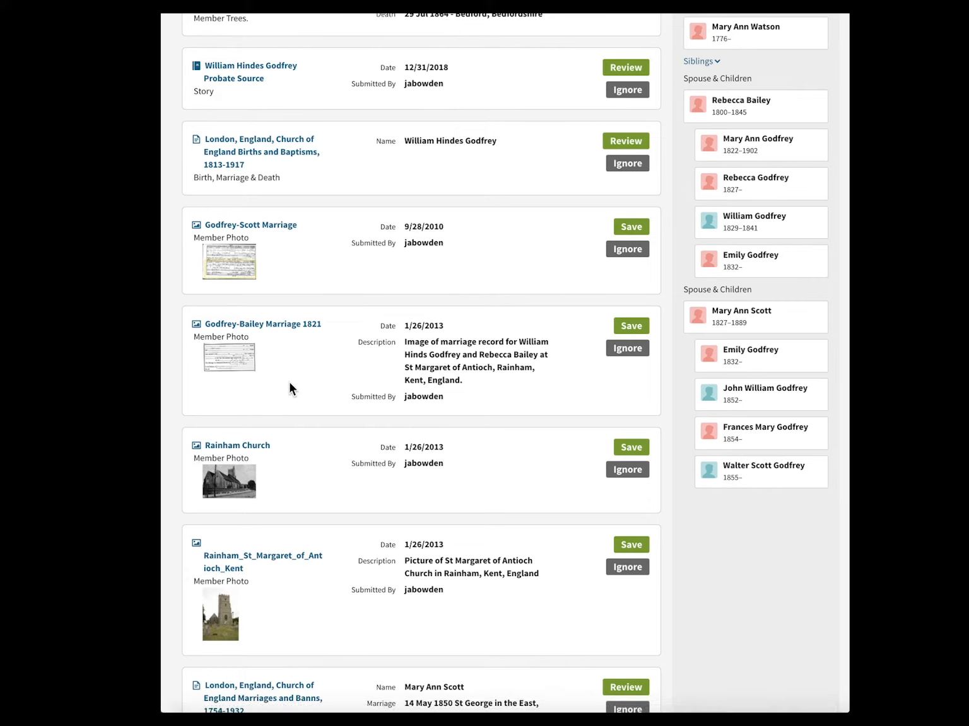
scroll(293, 456, "down", 3)
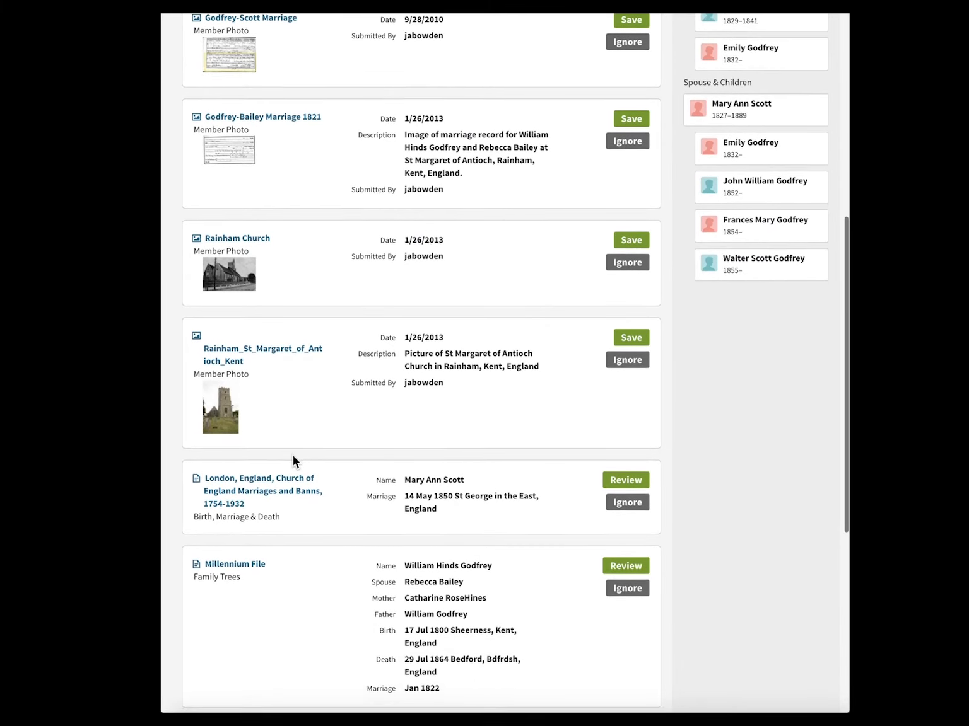
scroll(292, 454, "down", 1)
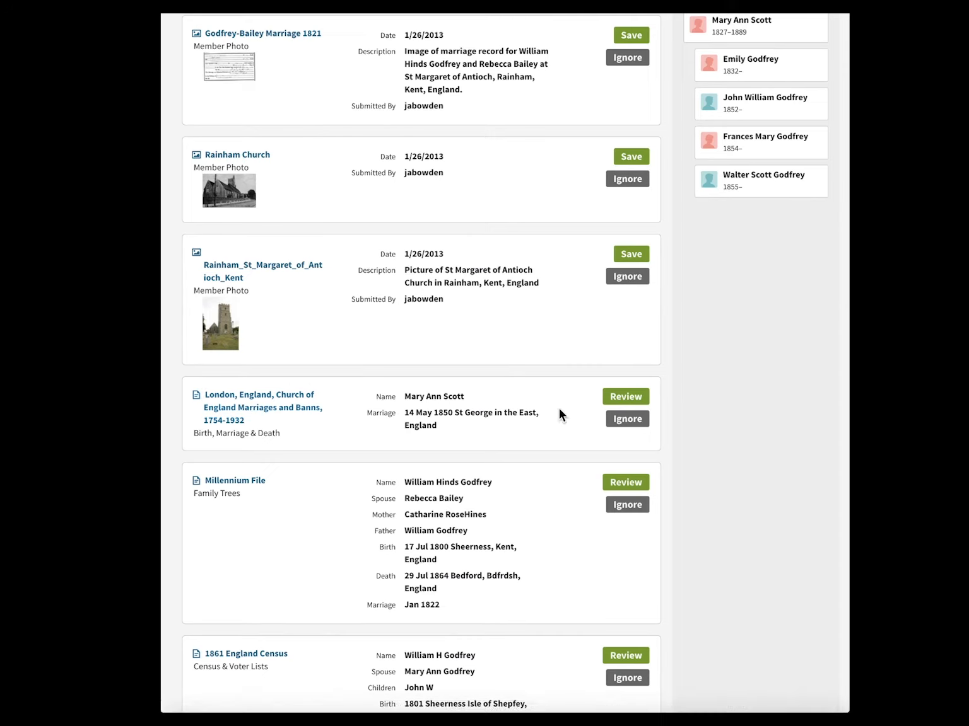
left_click(631, 399)
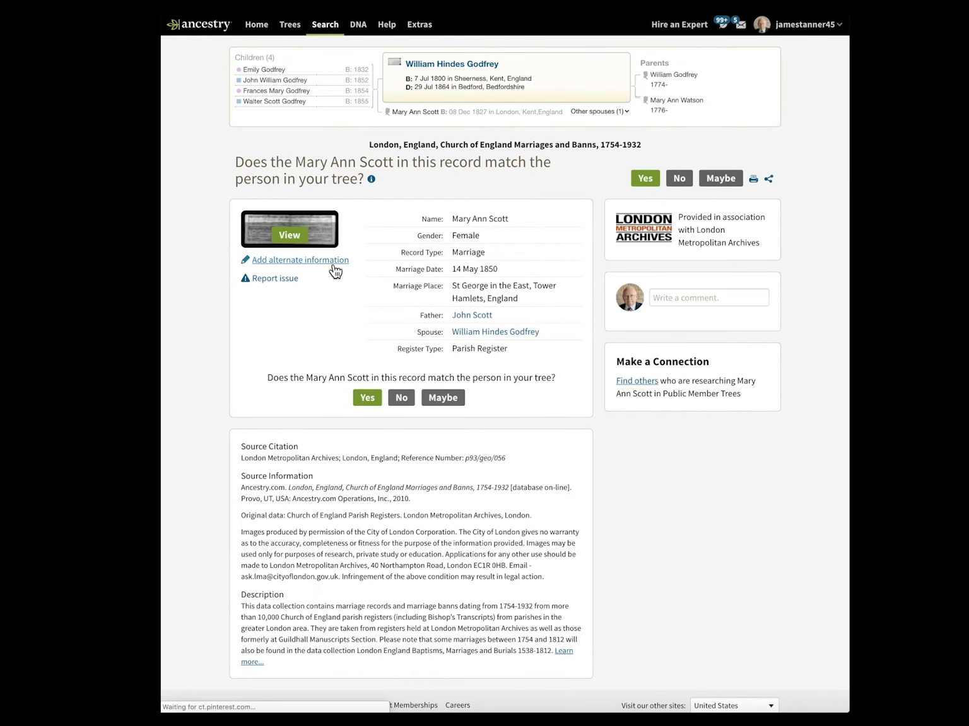
left_click(323, 233)
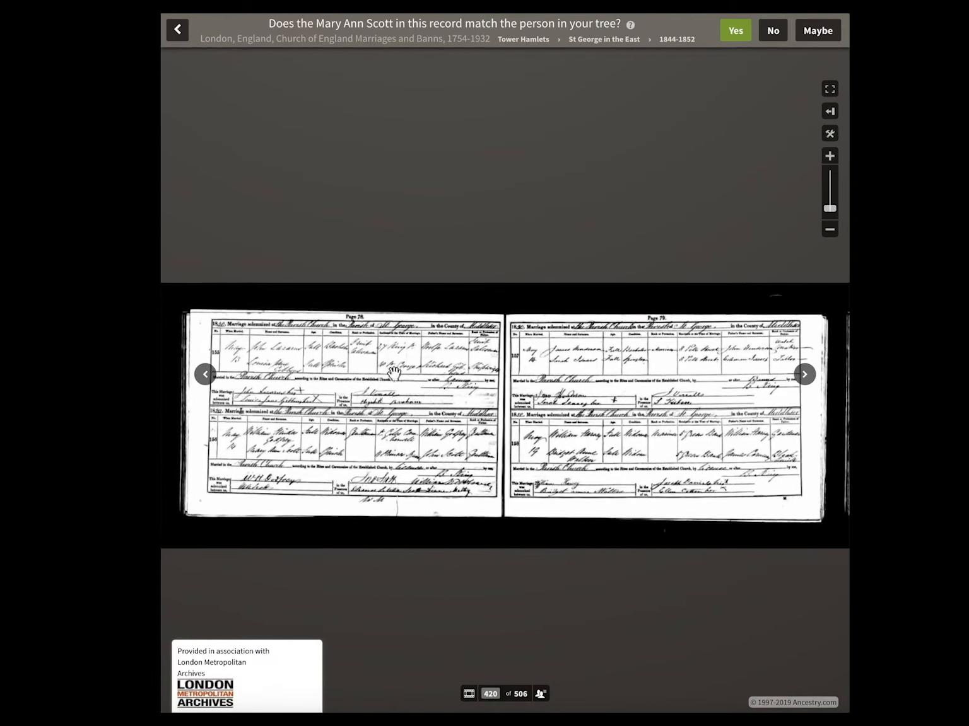
Examine entry 156 on page 78 of the marriage register, covering the couple's names, conditions, residences, fathers, professions and witnesses
left_click(829, 156)
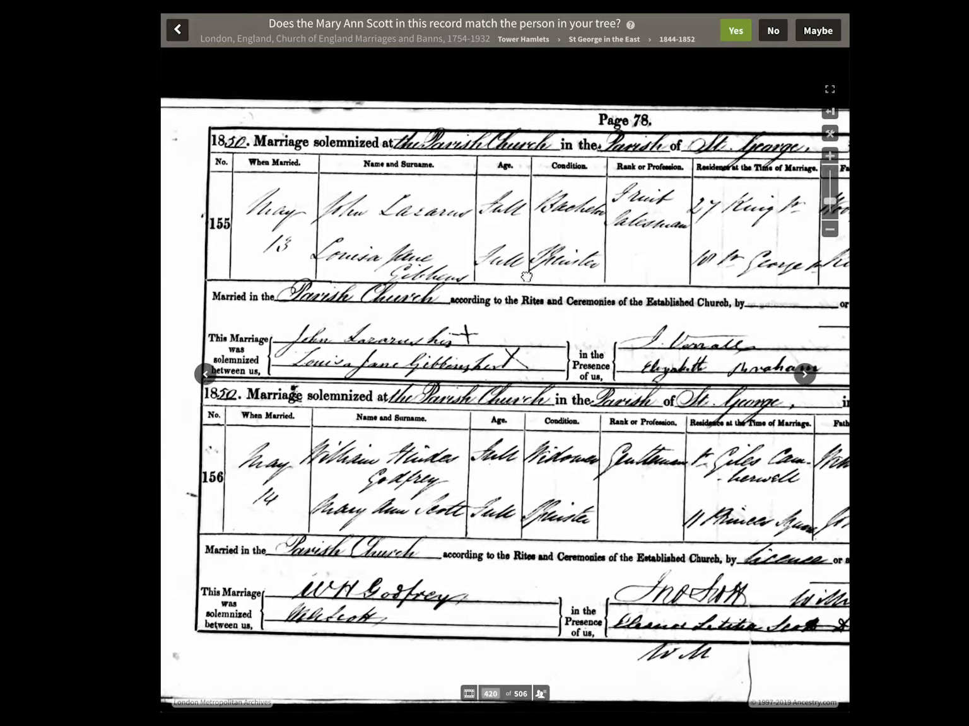
left_click_drag(527, 276, 351, 339)
left_click_drag(835, 341, 430, 351)
left_click_drag(430, 443, 224, 379)
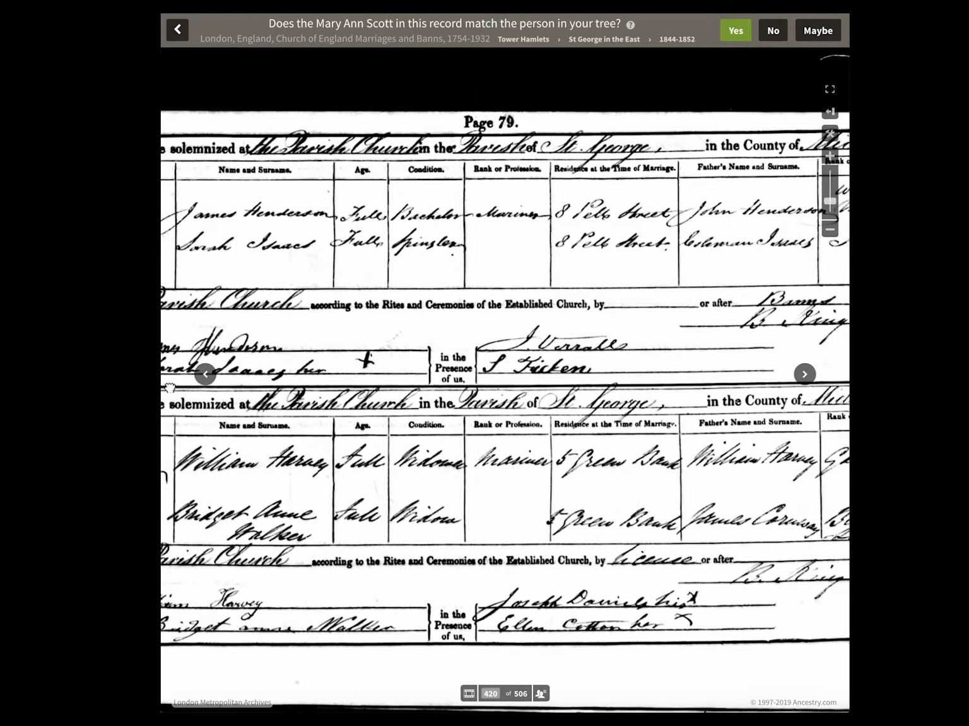
left_click_drag(254, 381, 669, 381)
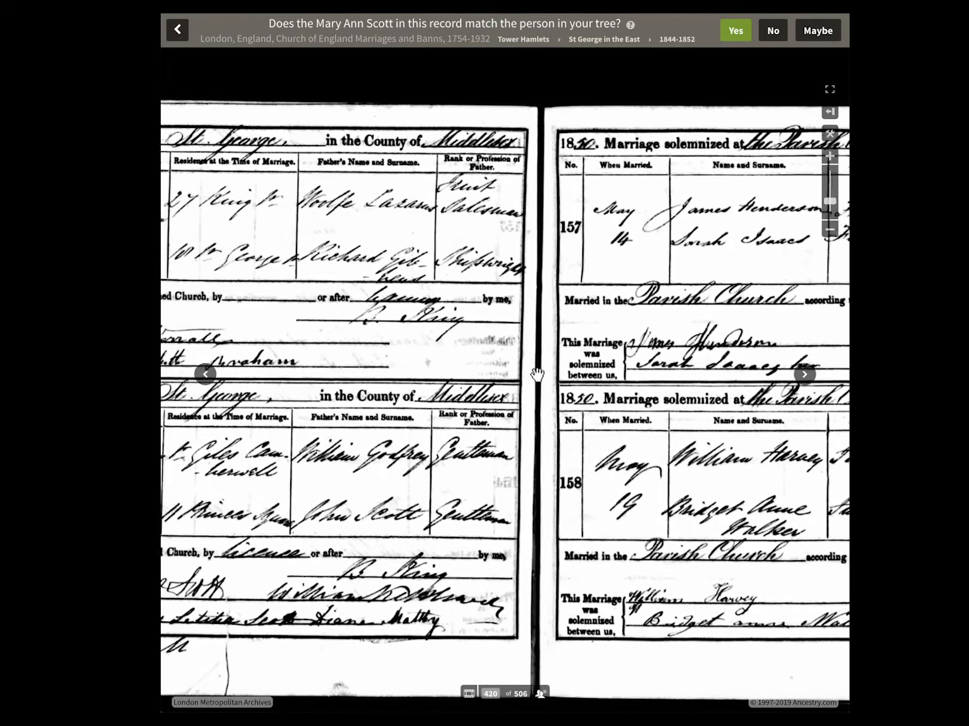
left_click_drag(482, 366, 553, 342)
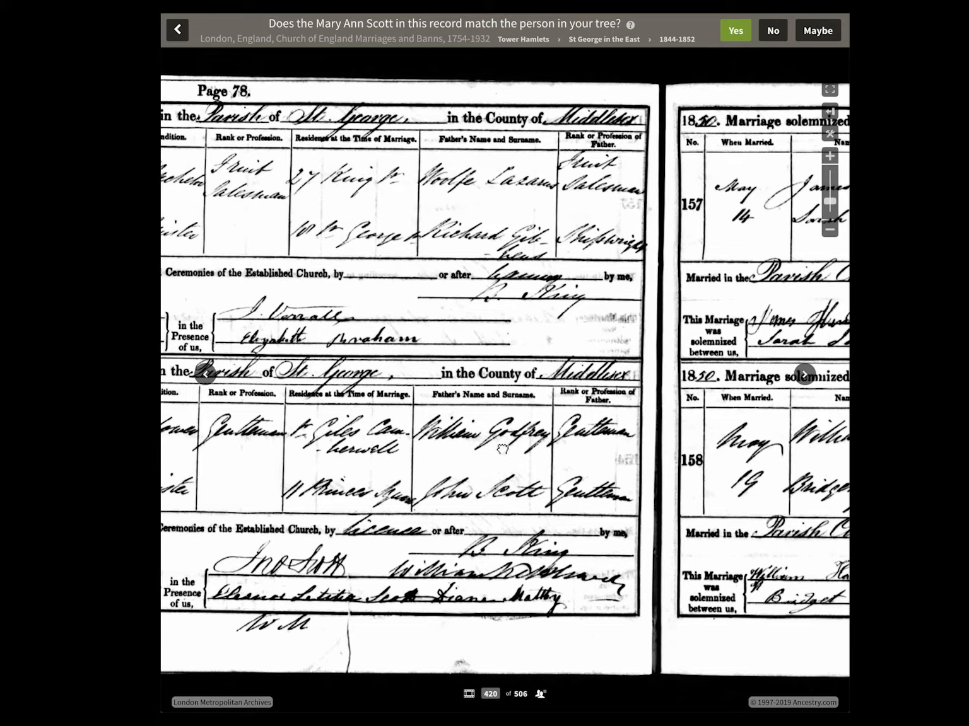
left_click_drag(516, 449, 621, 446)
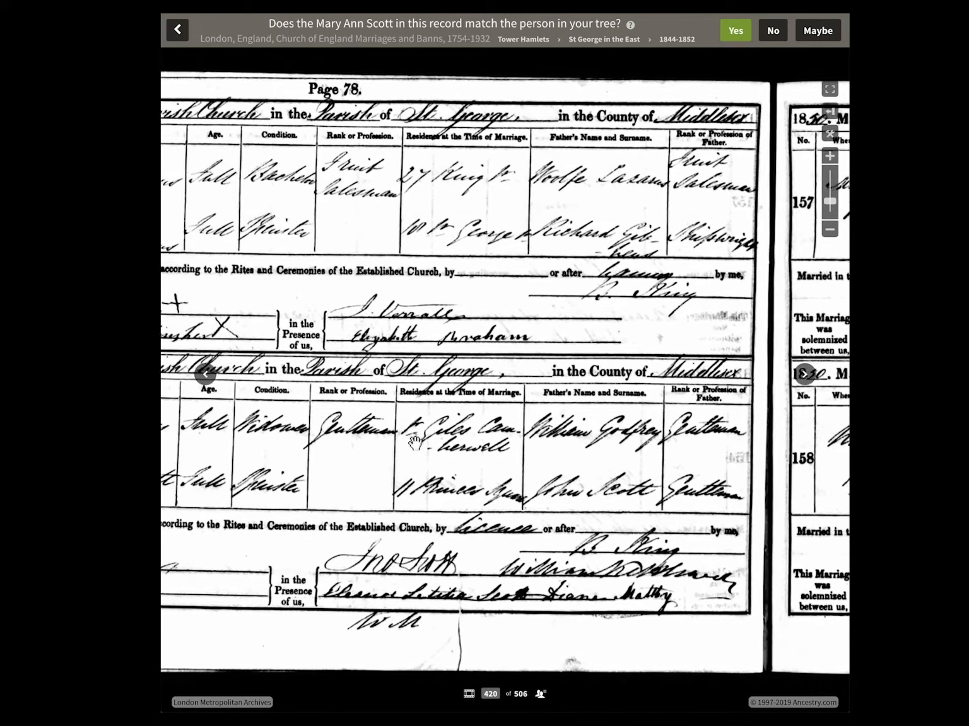
left_click_drag(379, 449, 546, 439)
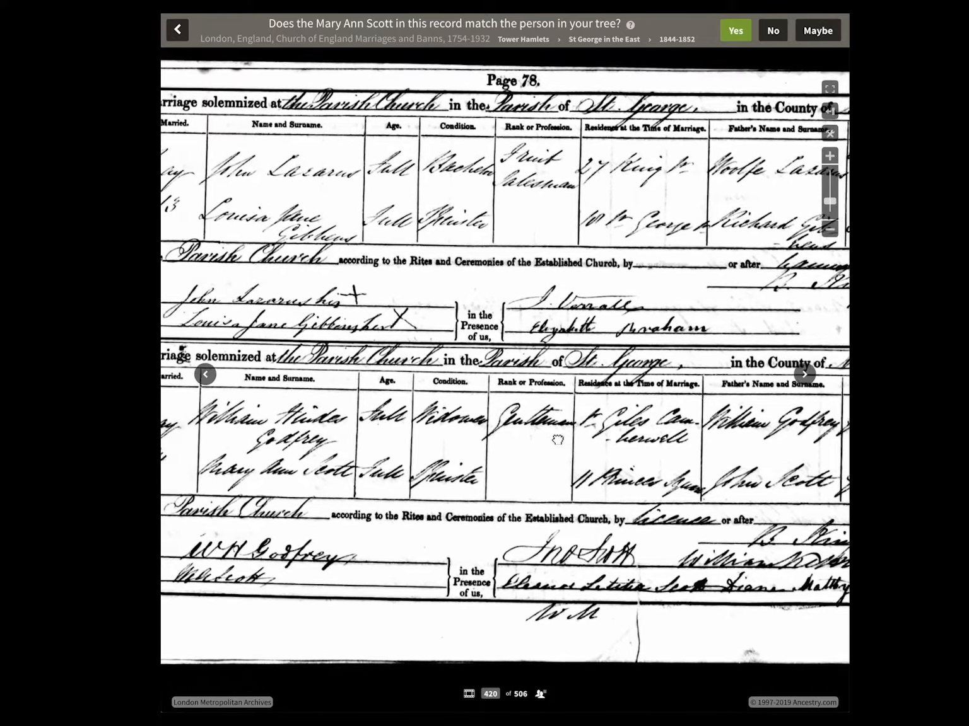
left_click_drag(278, 435, 335, 397)
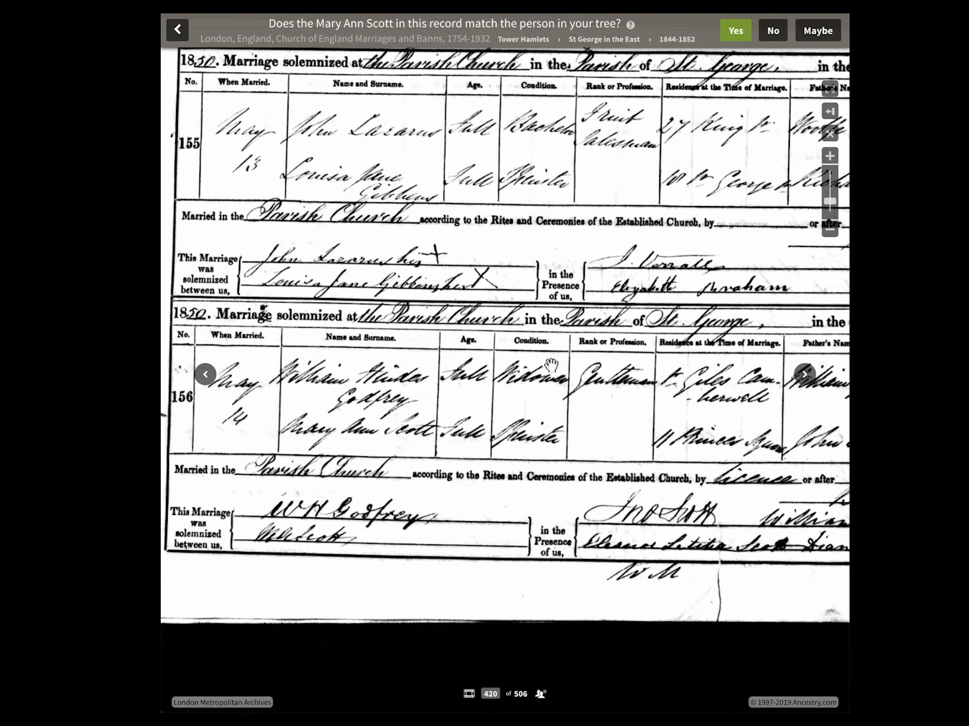
left_click_drag(611, 333, 479, 318)
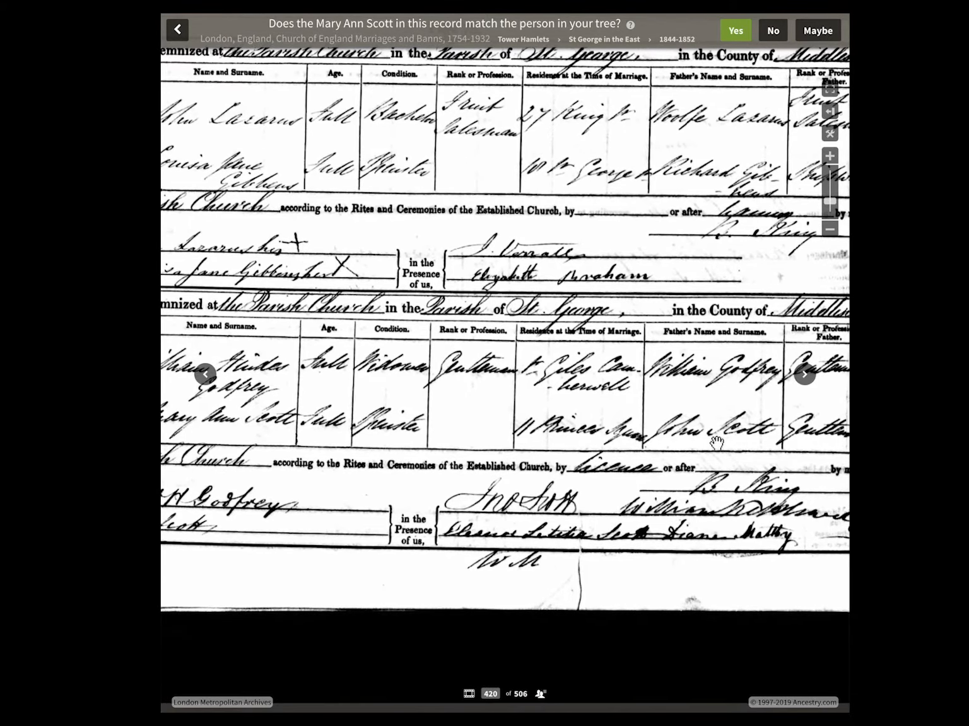
left_click_drag(716, 440, 596, 418)
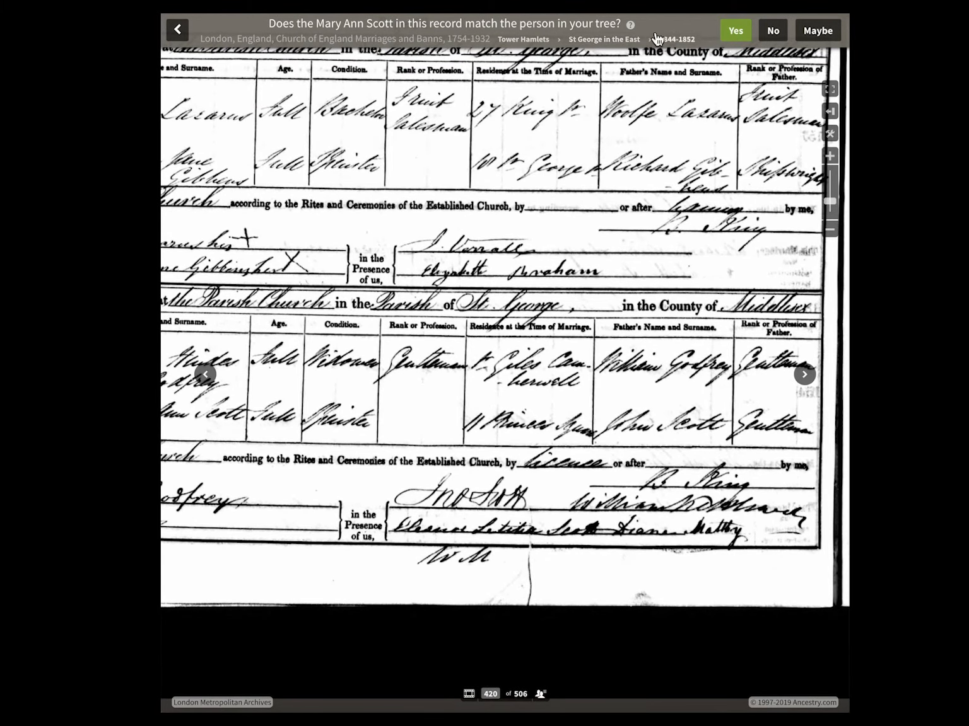
Accept the marriage record as a match and compare the proposed name, marriage, parent and spouse details with the ancestor's tree entry
left_click(734, 32)
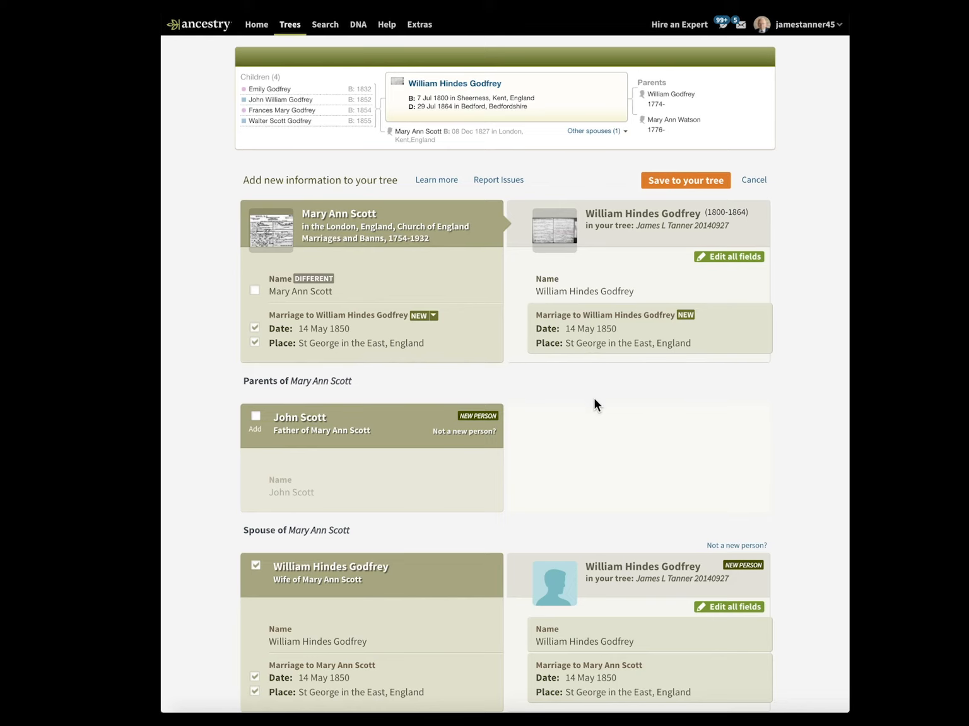
scroll(594, 397, "down", 1)
scroll(593, 398, "up", 1)
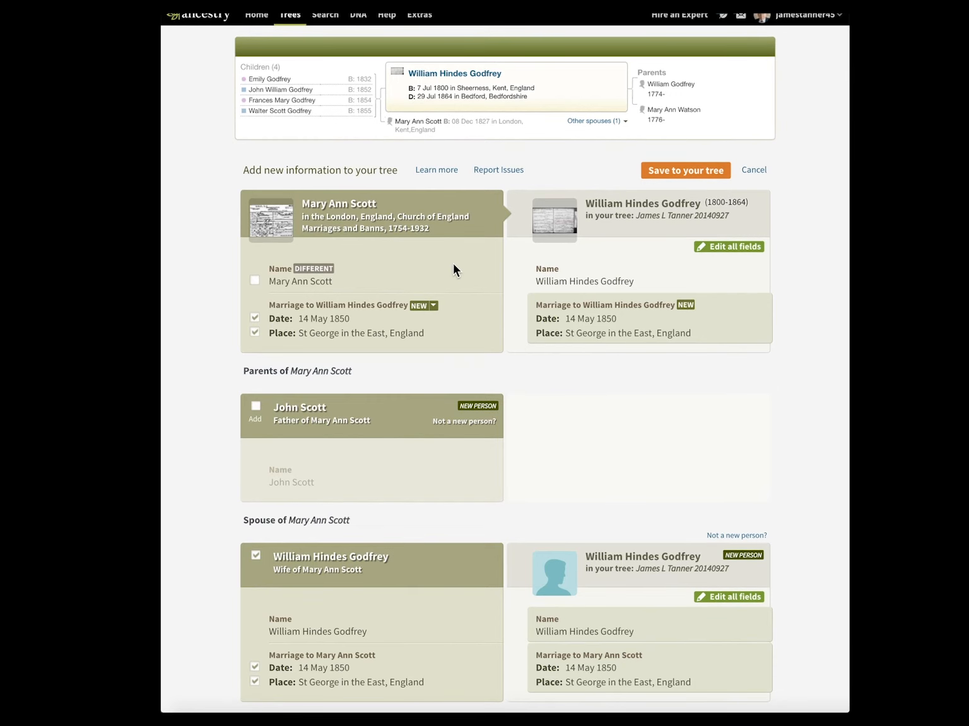
left_click_drag(453, 264, 450, 281)
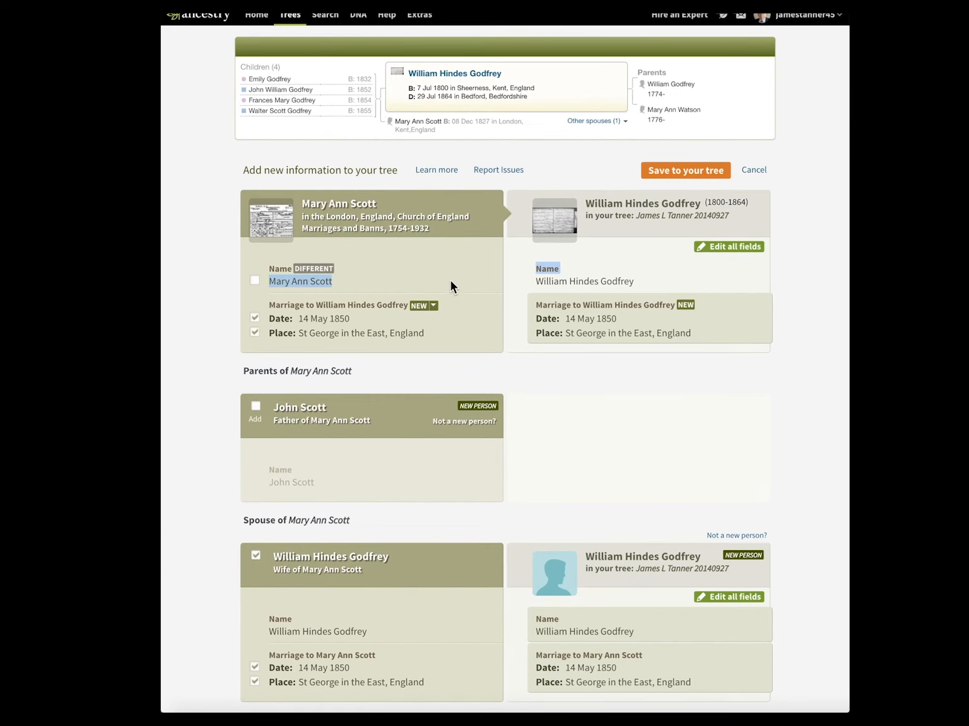
left_click(465, 201)
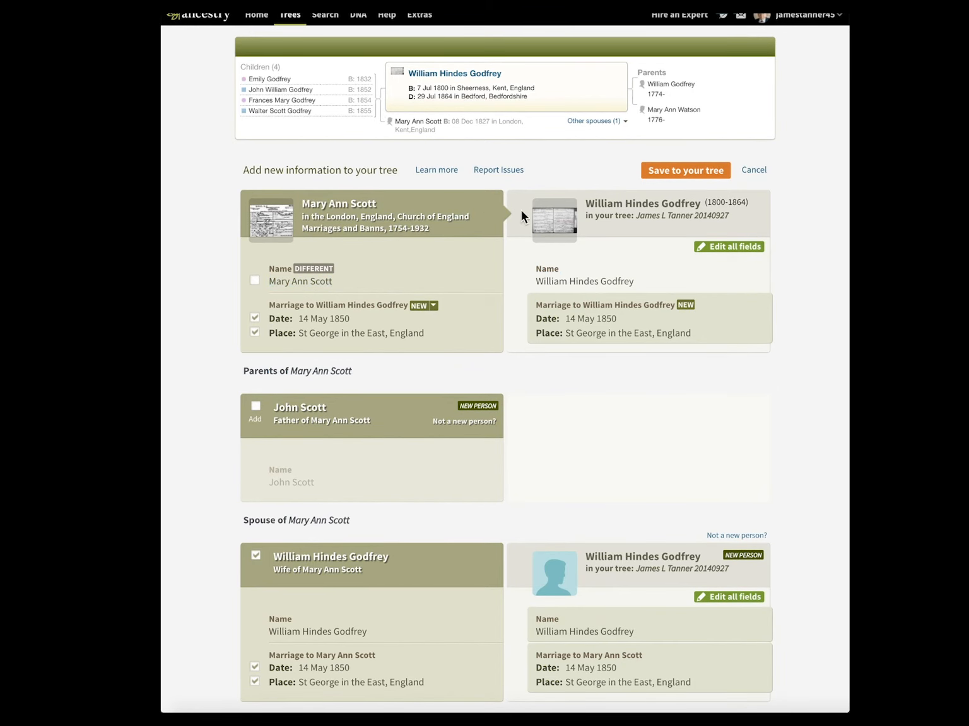
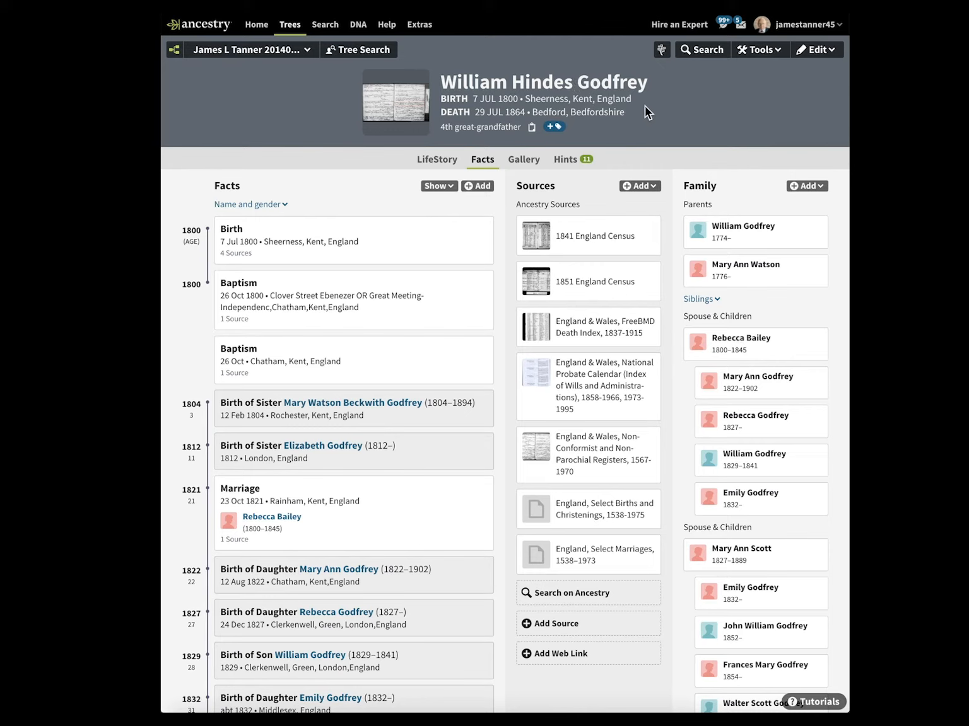
Return to the ancestor's new hints and open the marriage member photo dated 9/28/2010
left_click(565, 159)
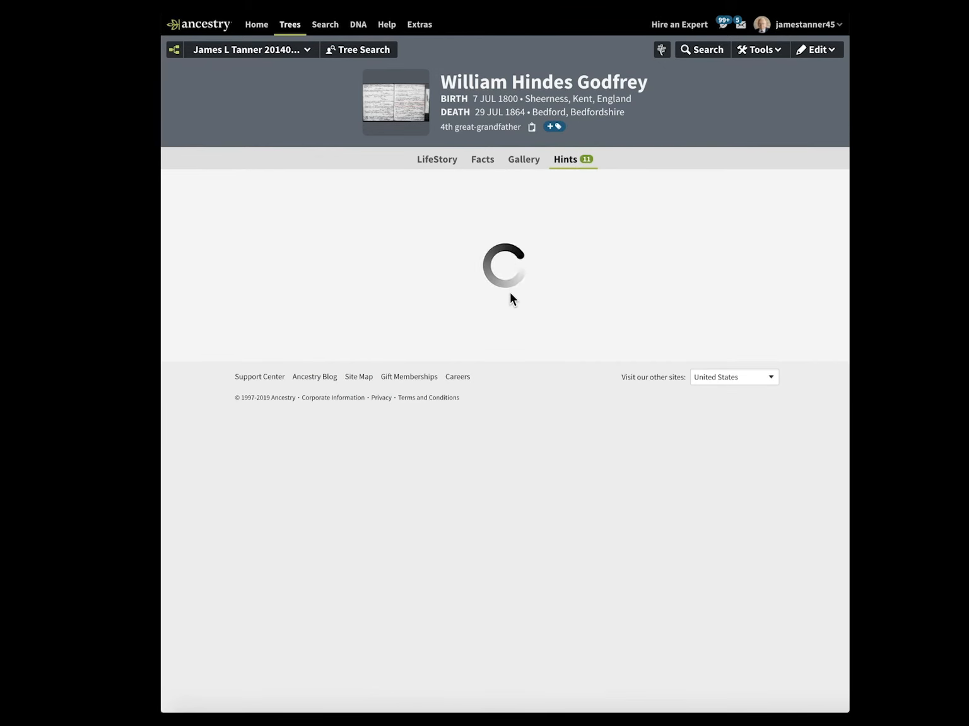
scroll(483, 321, "down", 3)
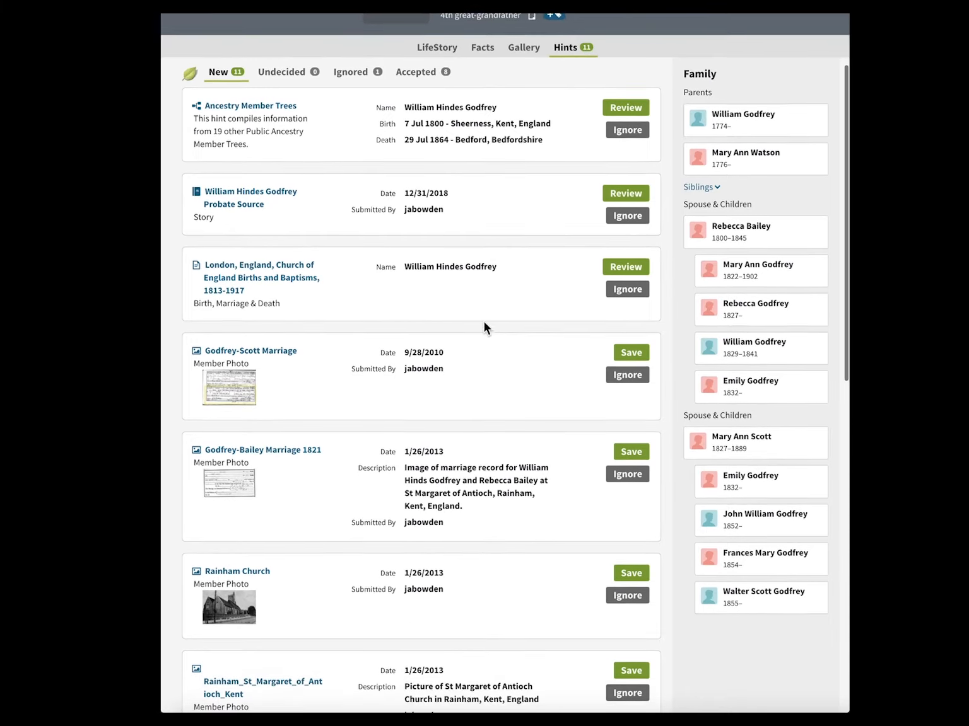
scroll(484, 323, "down", 1)
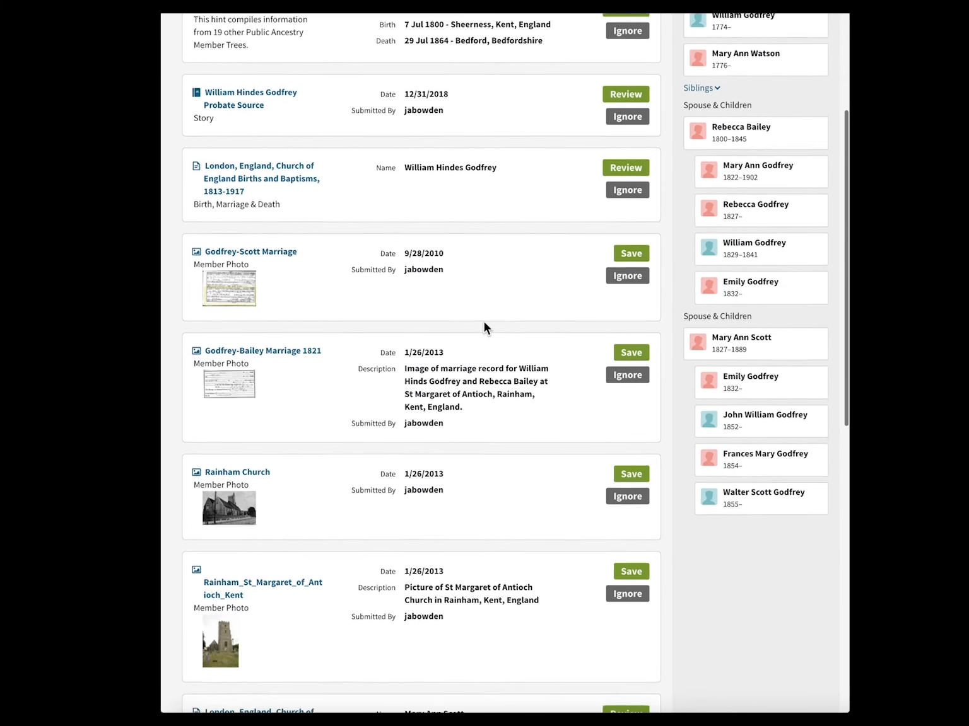
scroll(483, 321, "down", 1)
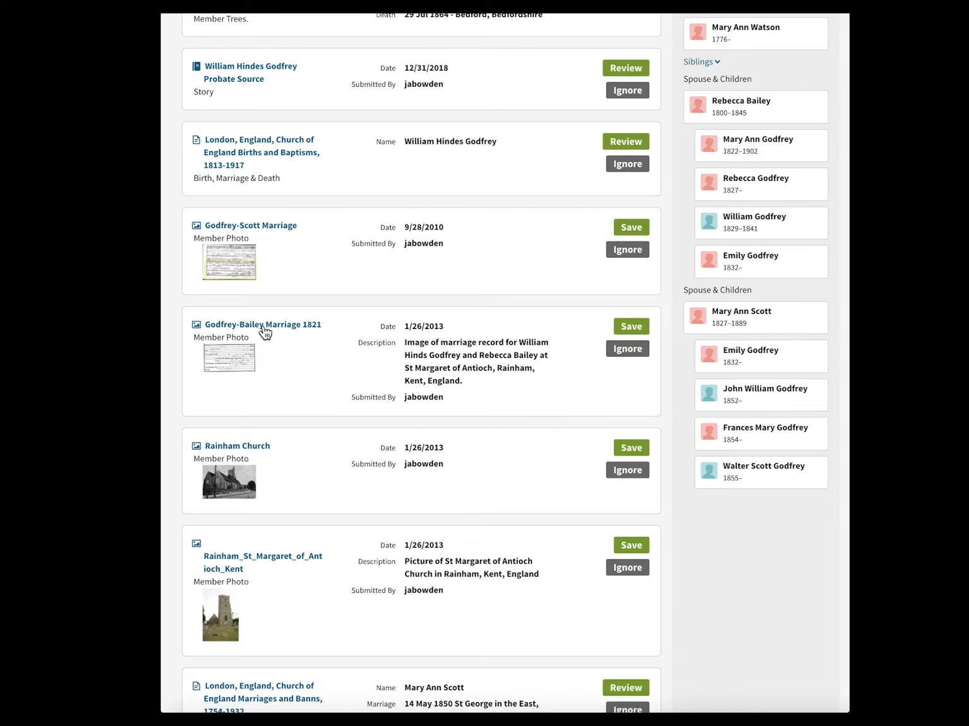
left_click(234, 261)
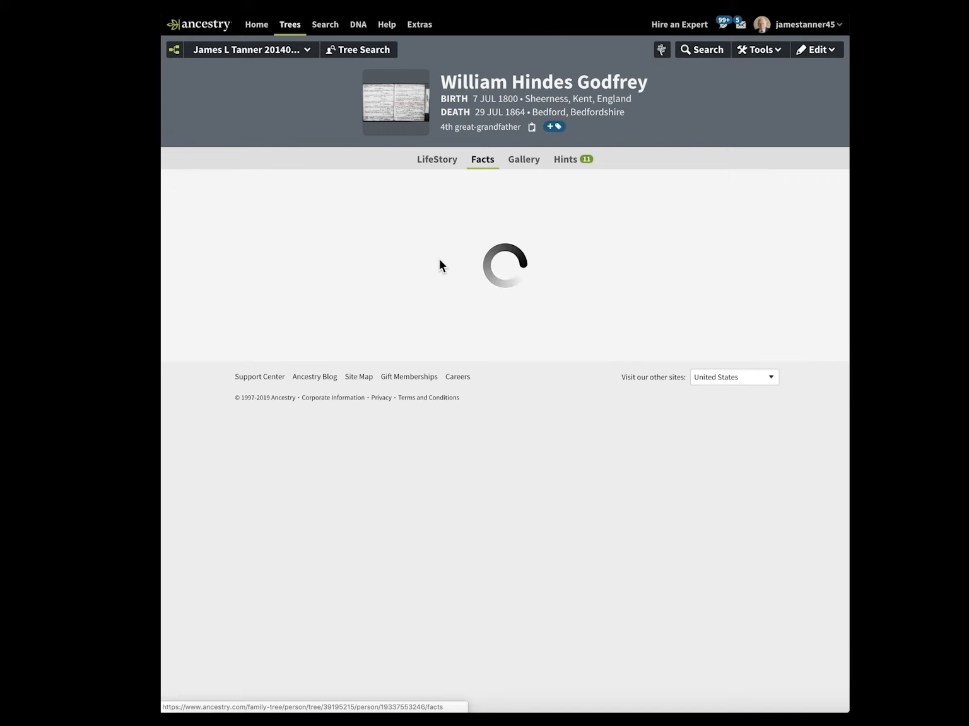
Examine the ancestor's remaining new hints, covering the Rainham church photos, marriage record, Millennium File, and 1861 and 1871 England Census records
left_click(565, 160)
scroll(459, 470, "down", 3)
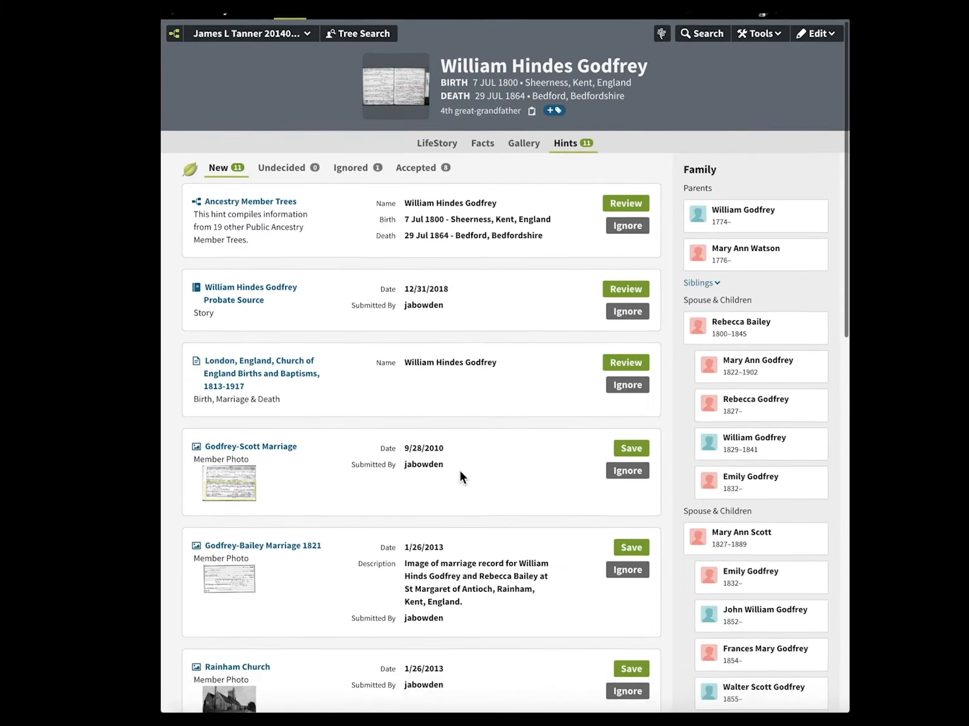
scroll(459, 471, "down", 3)
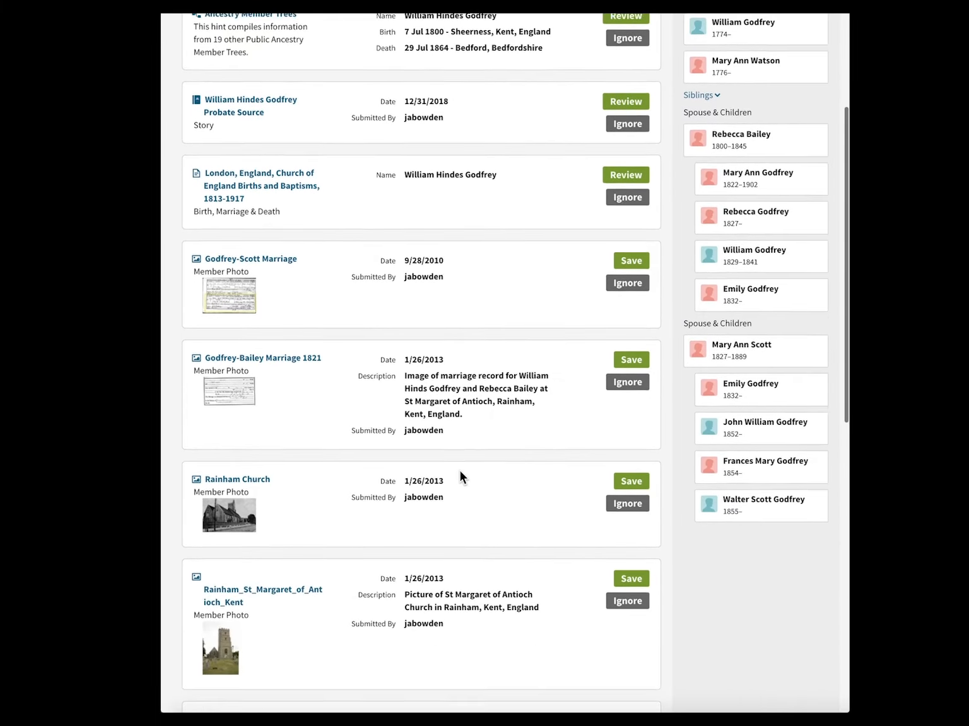
scroll(459, 471, "down", 7)
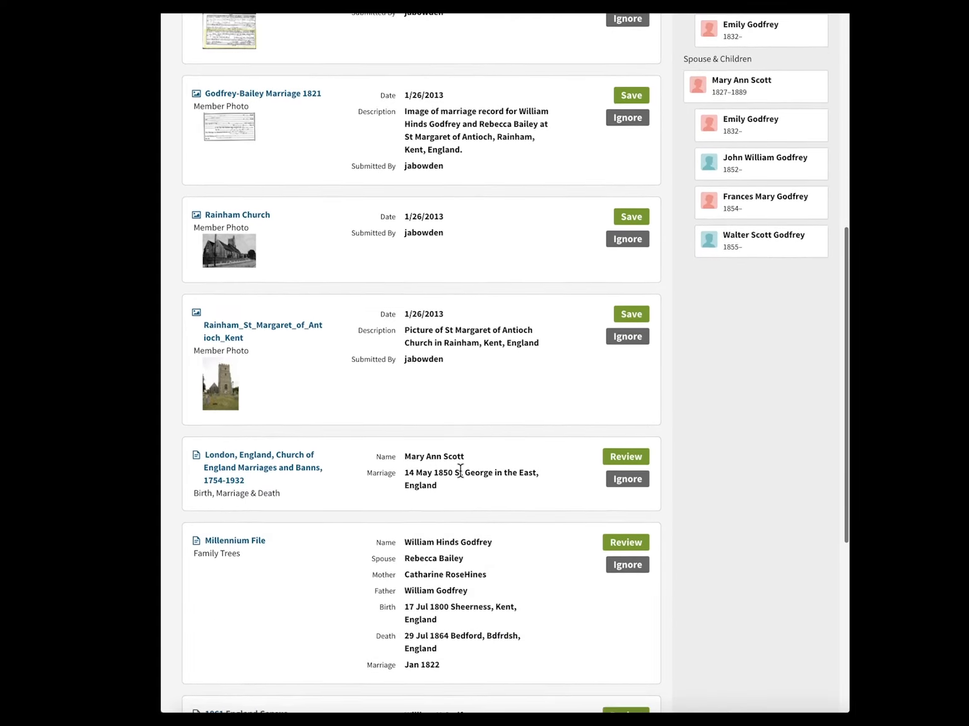
scroll(460, 470, "down", 2)
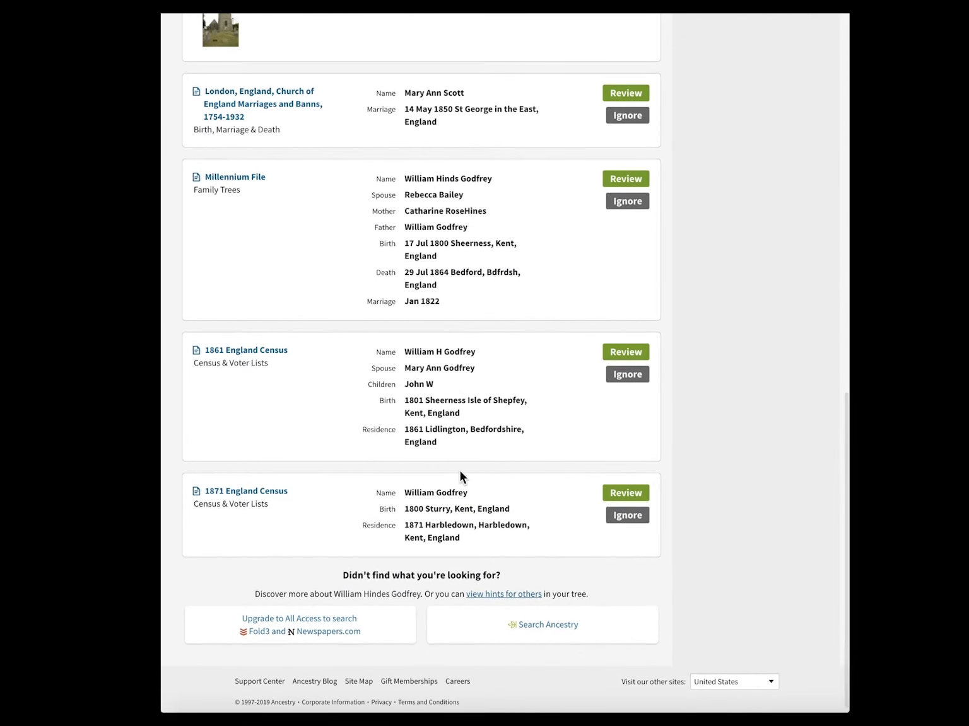
scroll(459, 470, "down", 2)
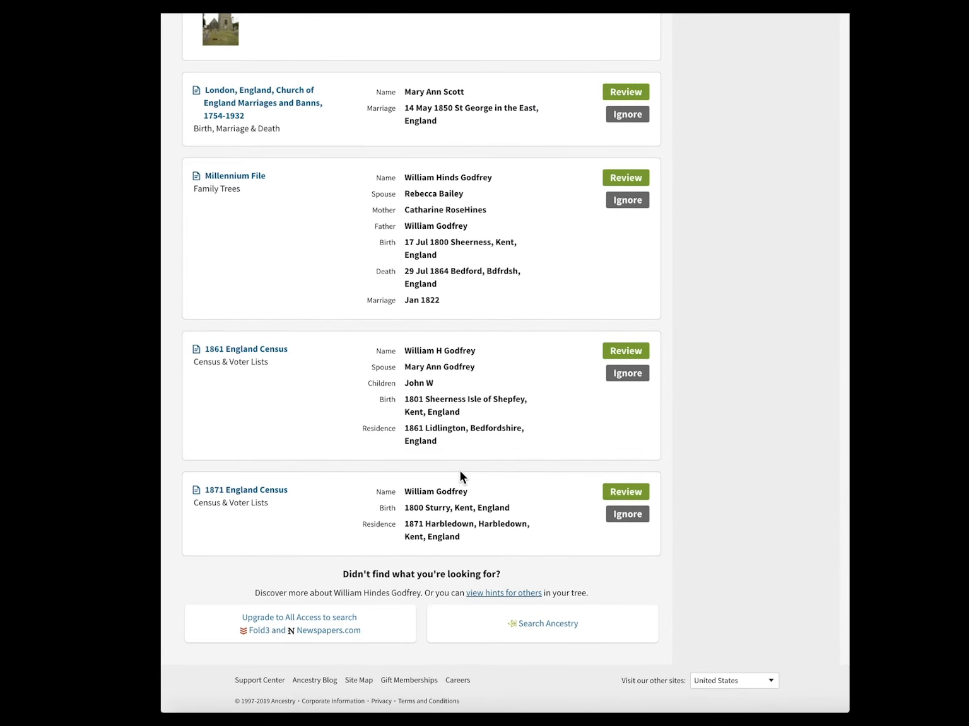
scroll(459, 474, "up", 1)
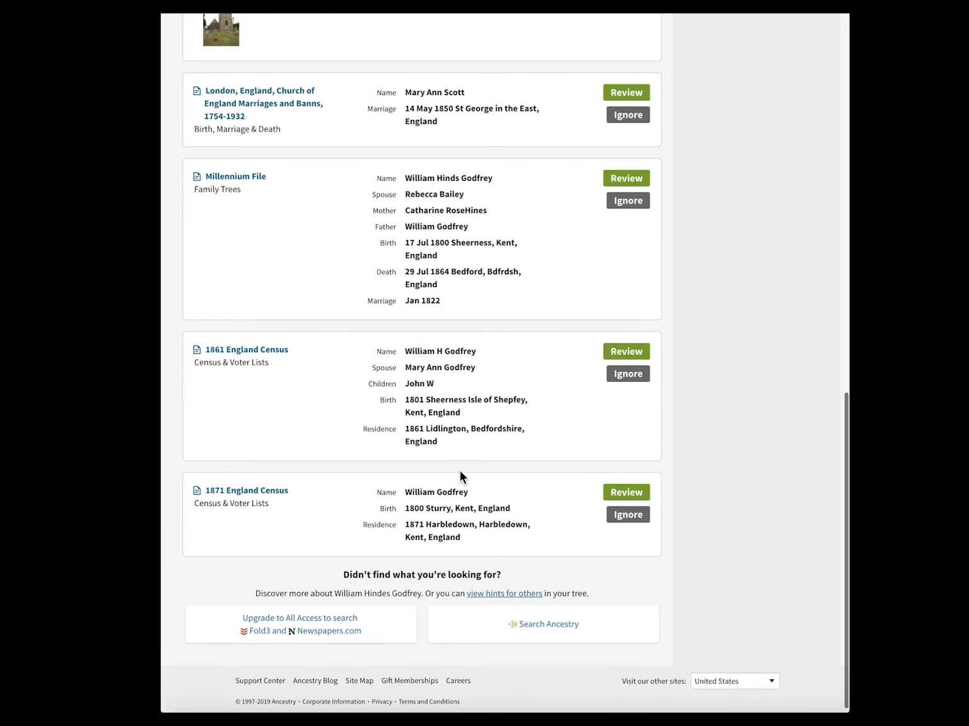
scroll(459, 469, "up", 3)
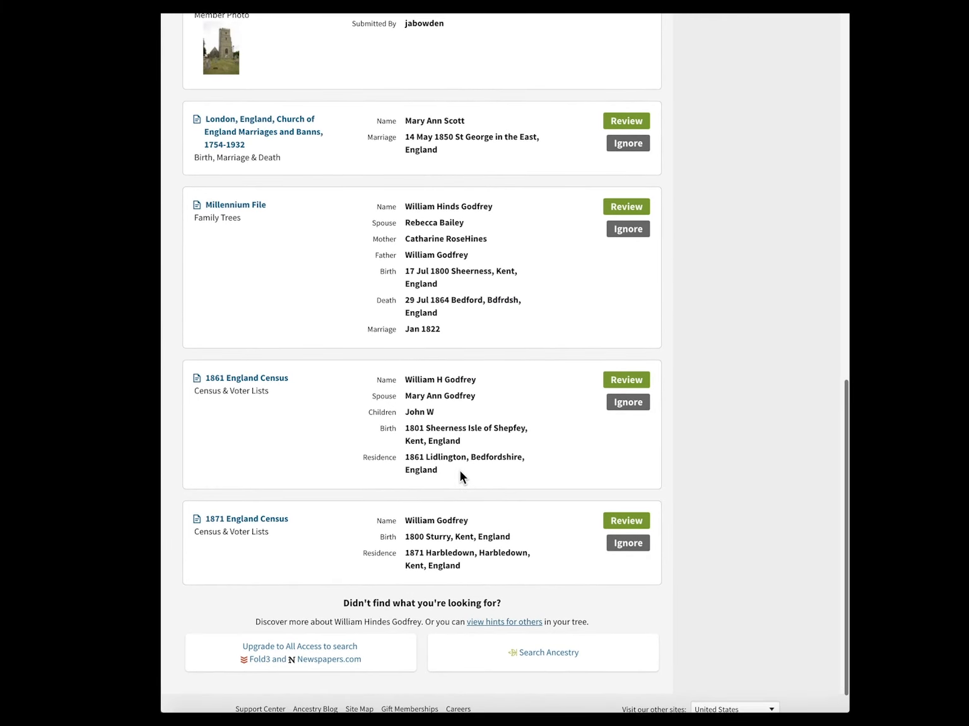
scroll(460, 471, "up", 2)
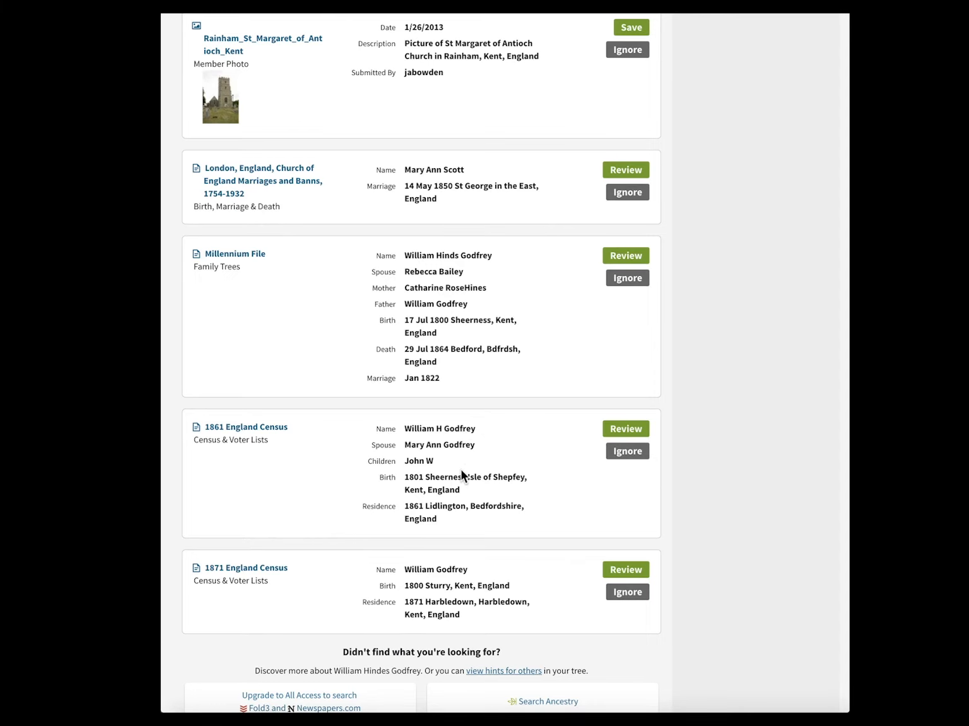
scroll(461, 471, "up", 2)
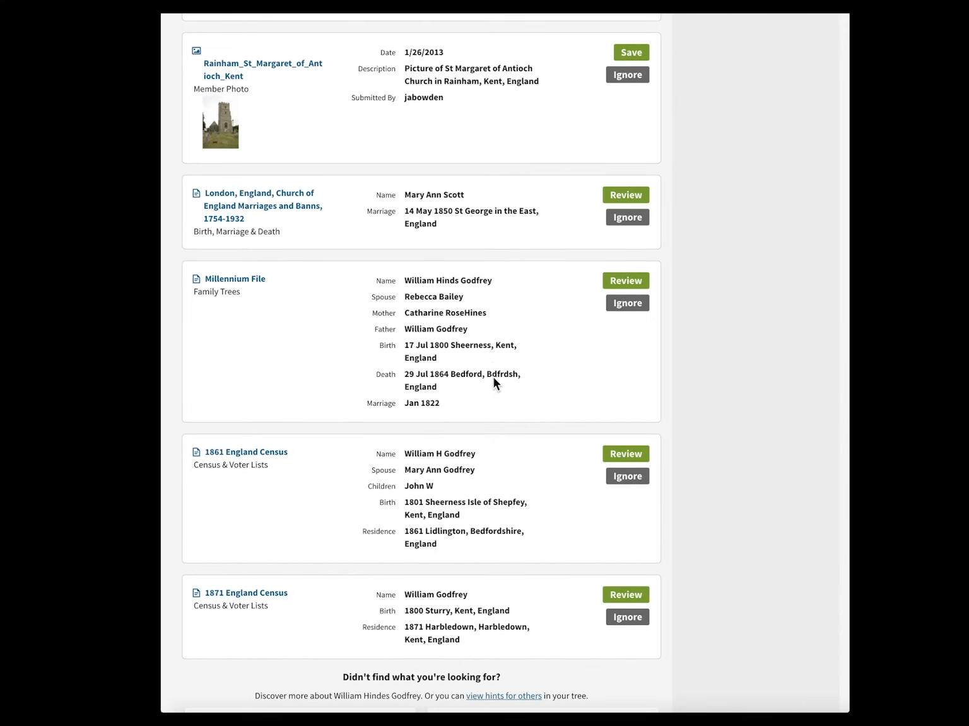
scroll(484, 331, "up", 5)
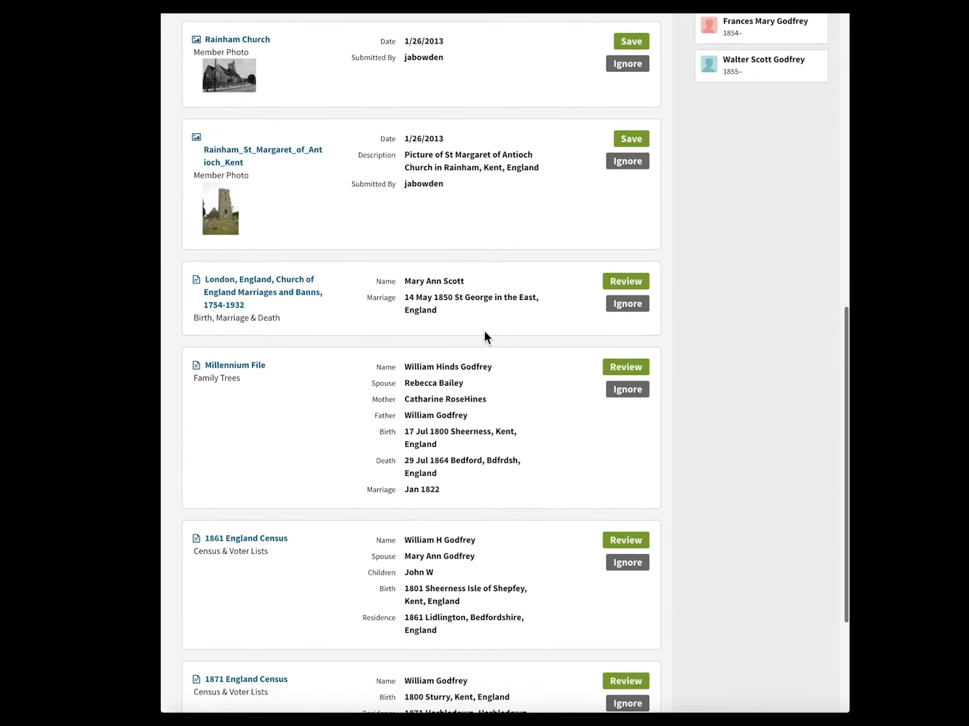
Go to the ancestor's facts and search all record collections for the ancestor
scroll(484, 332, "up", 9)
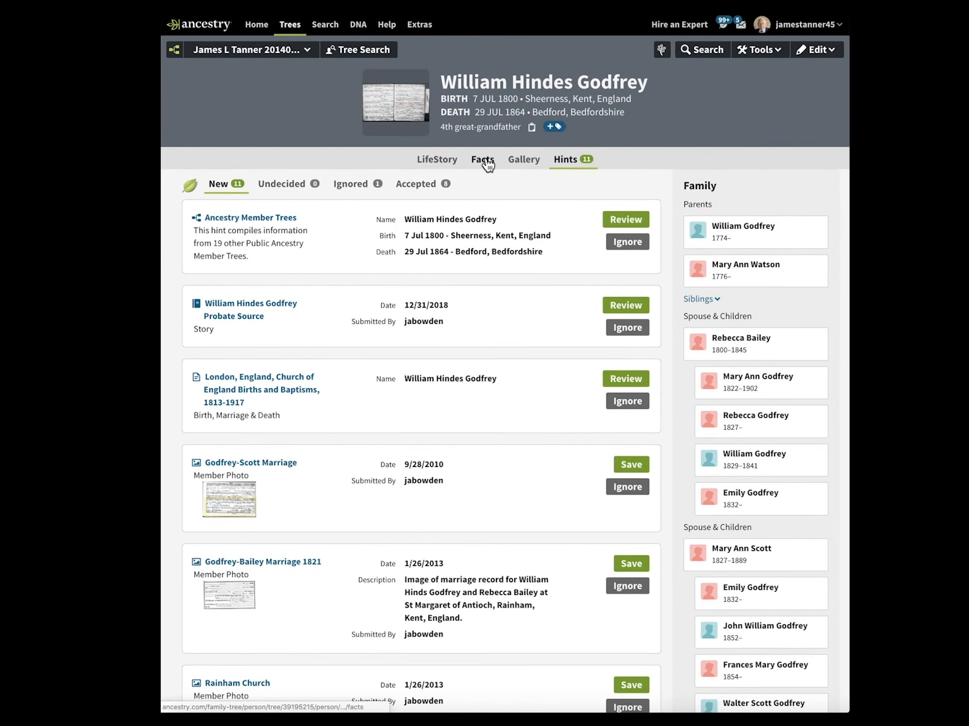
left_click(483, 160)
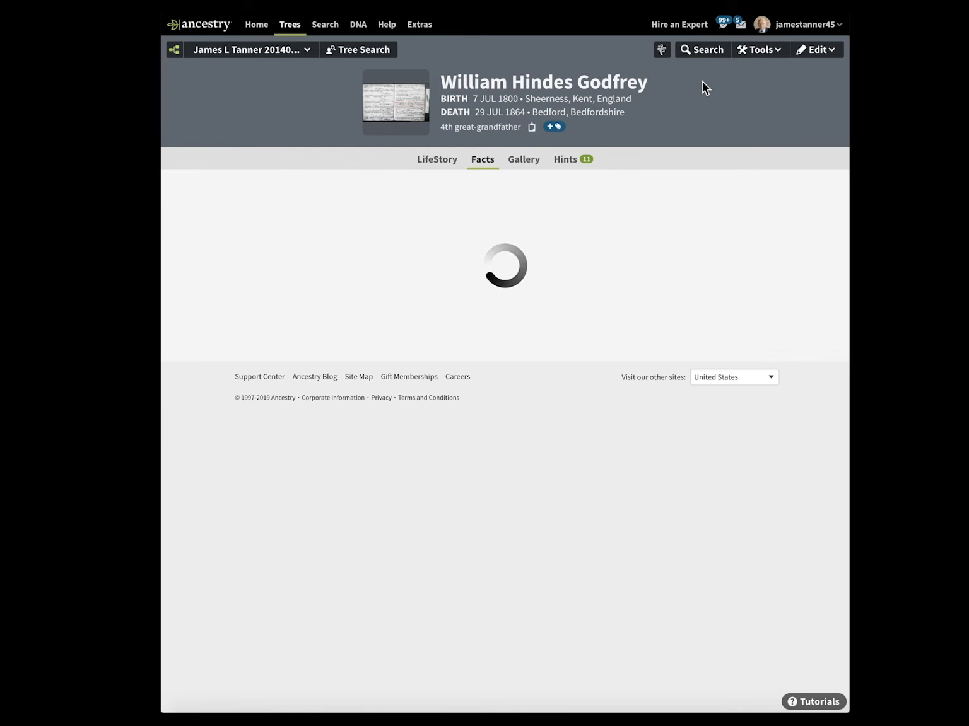
left_click(707, 56)
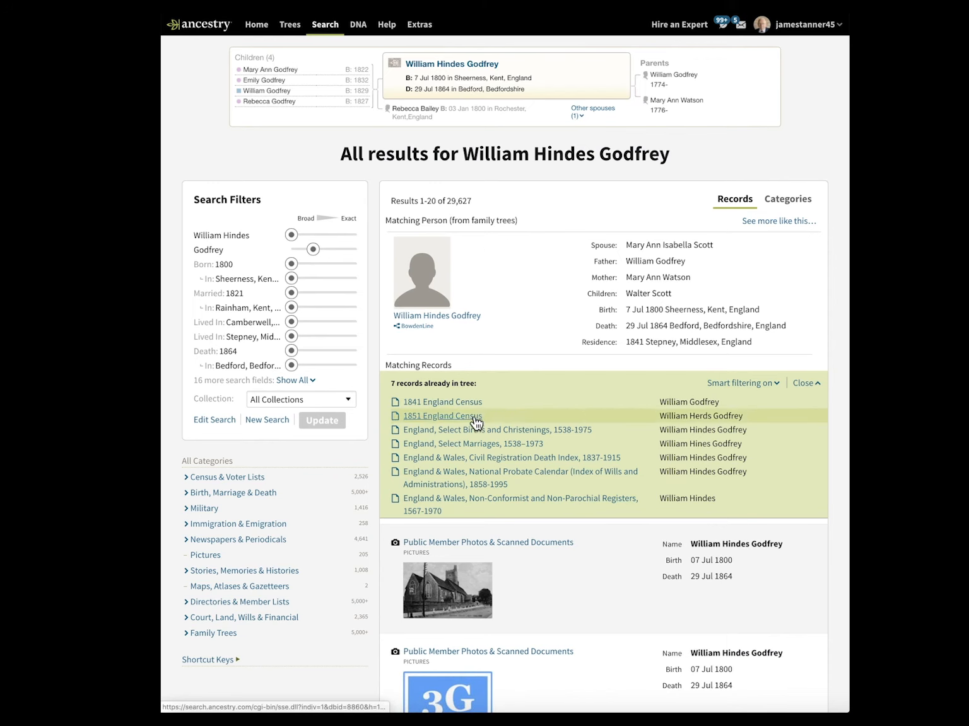
Examine the search results, covering the records already in the tree, member photos, 1861 England Census, marriage and criminal register matches
mouse_move(468, 473)
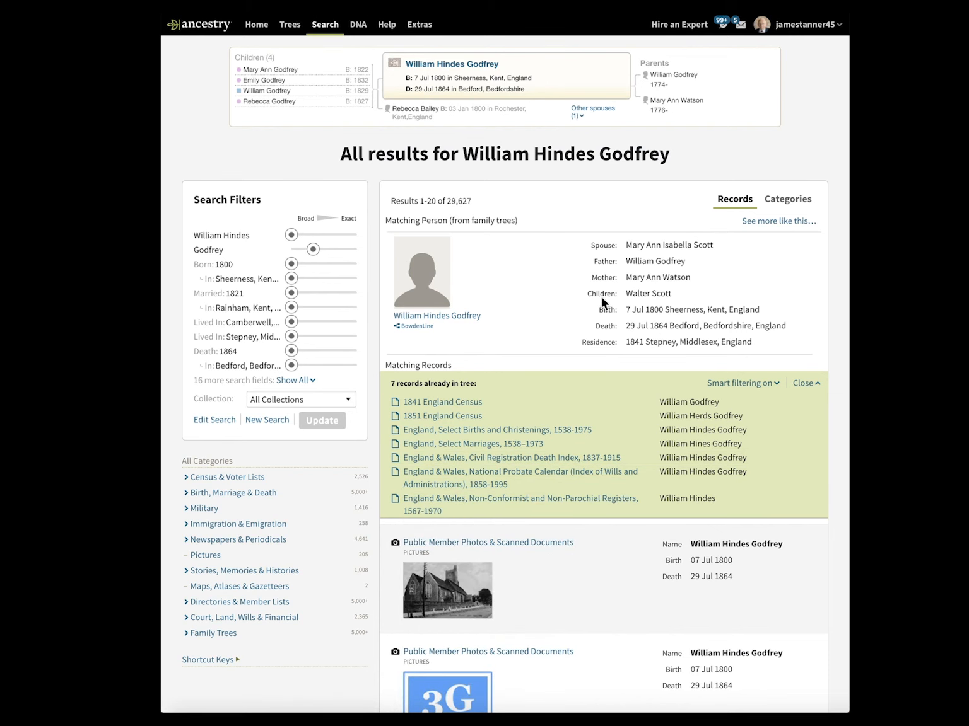
scroll(561, 314, "down", 6)
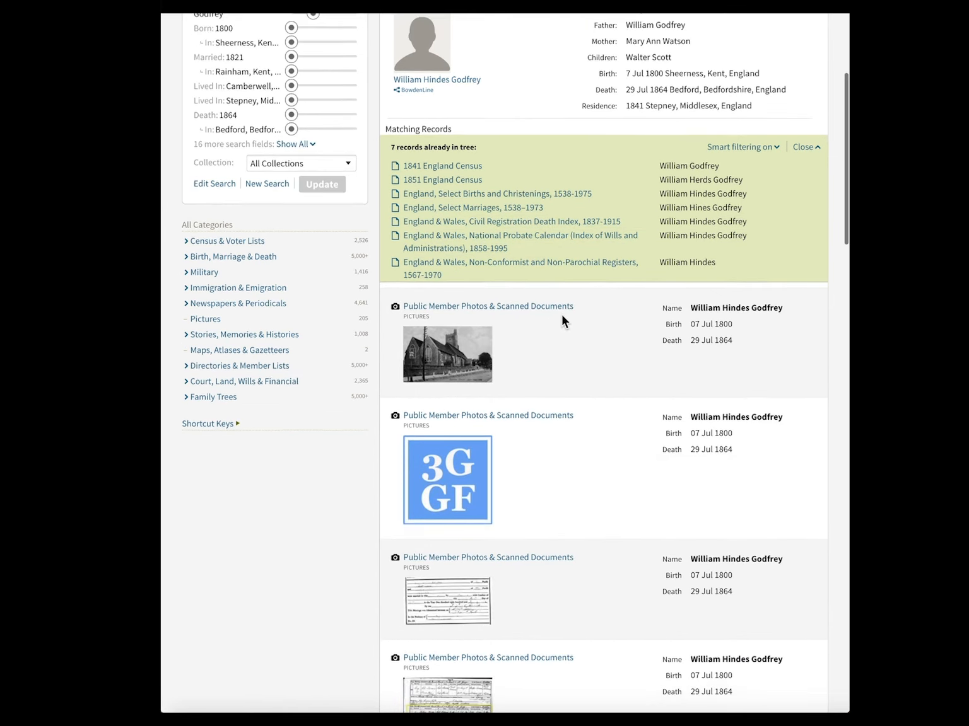
scroll(561, 314, "down", 5)
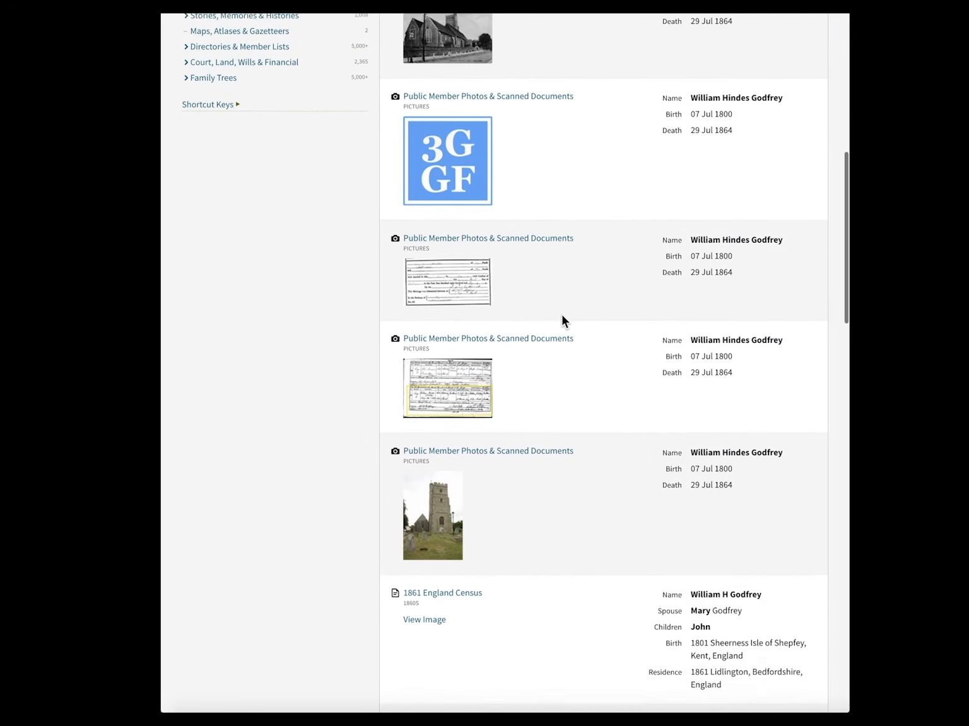
scroll(561, 314, "up", 1)
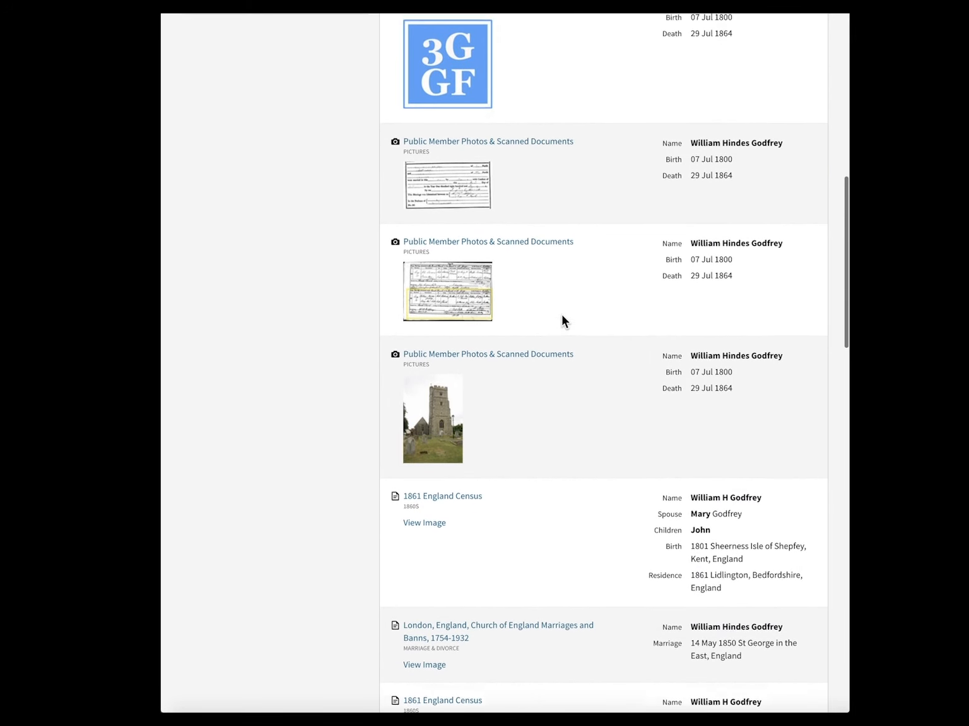
scroll(561, 315, "up", 2)
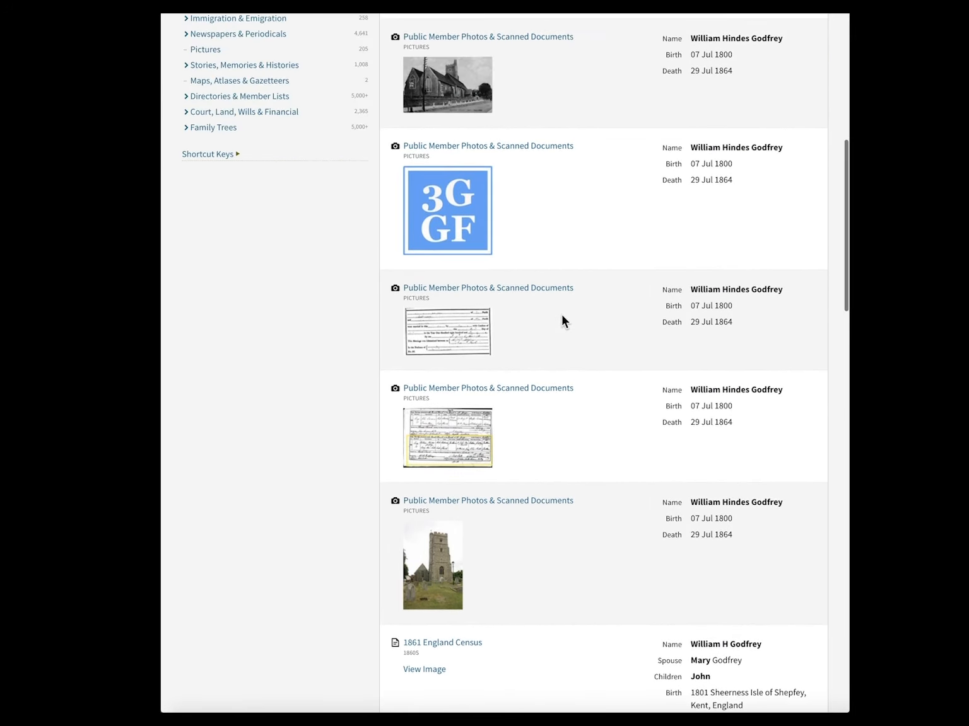
scroll(562, 316, "down", 4)
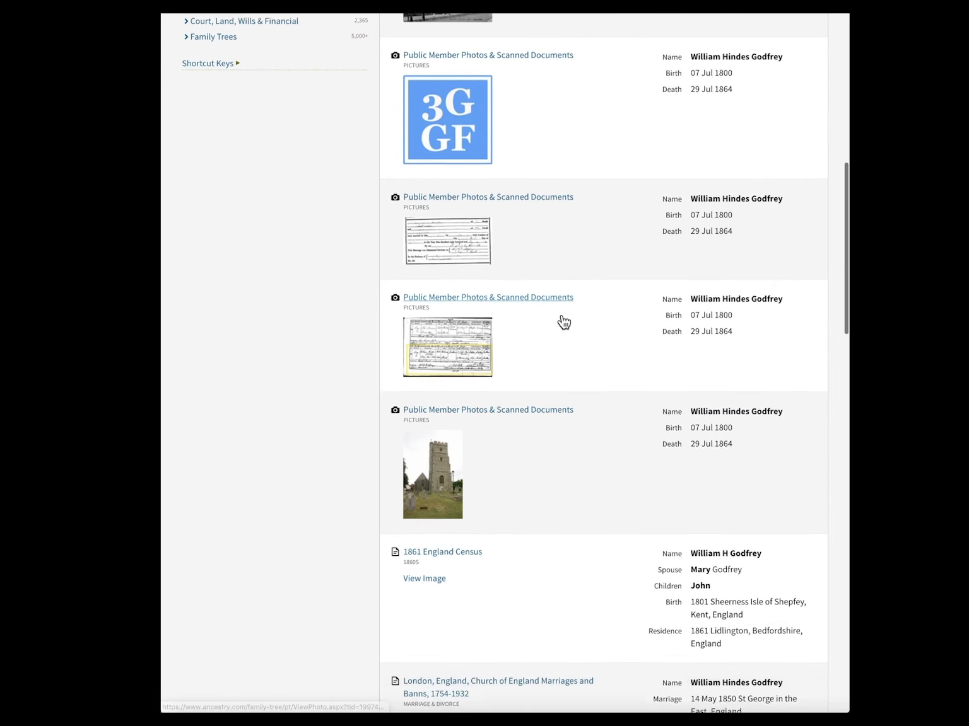
scroll(562, 315, "down", 4)
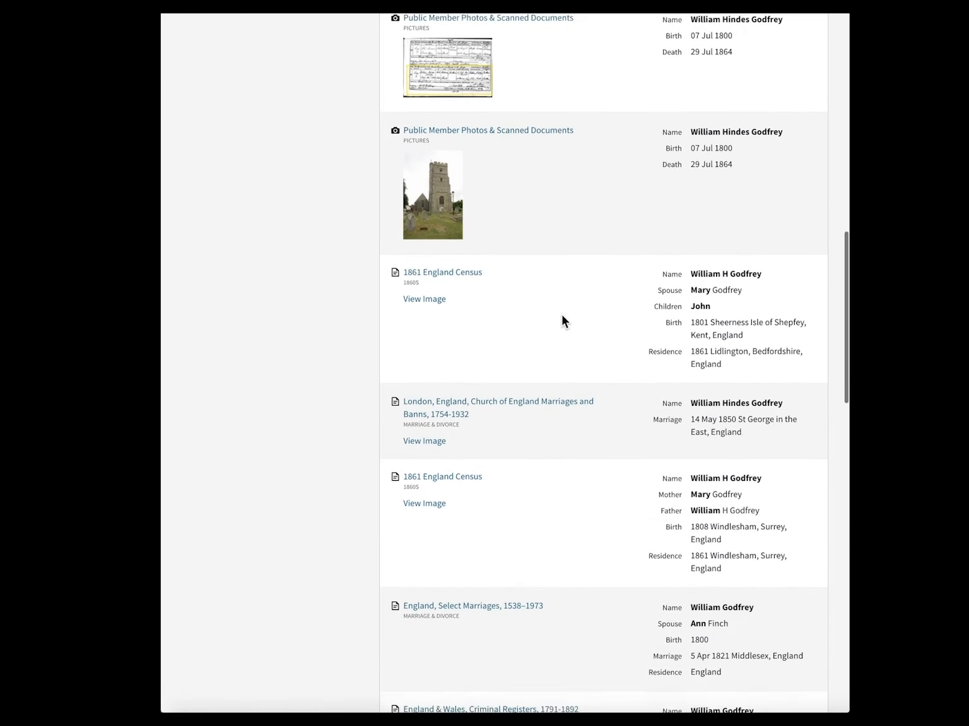
scroll(561, 321, "down", 2)
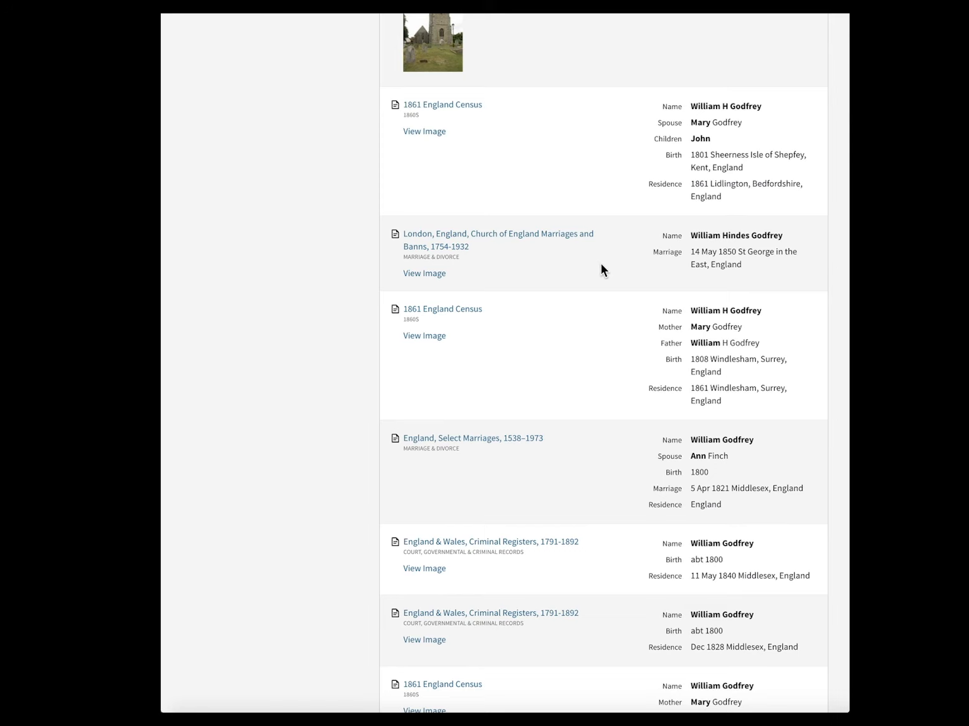
mouse_move(521, 242)
scroll(543, 185, "up", 2)
scroll(544, 192, "up", 8)
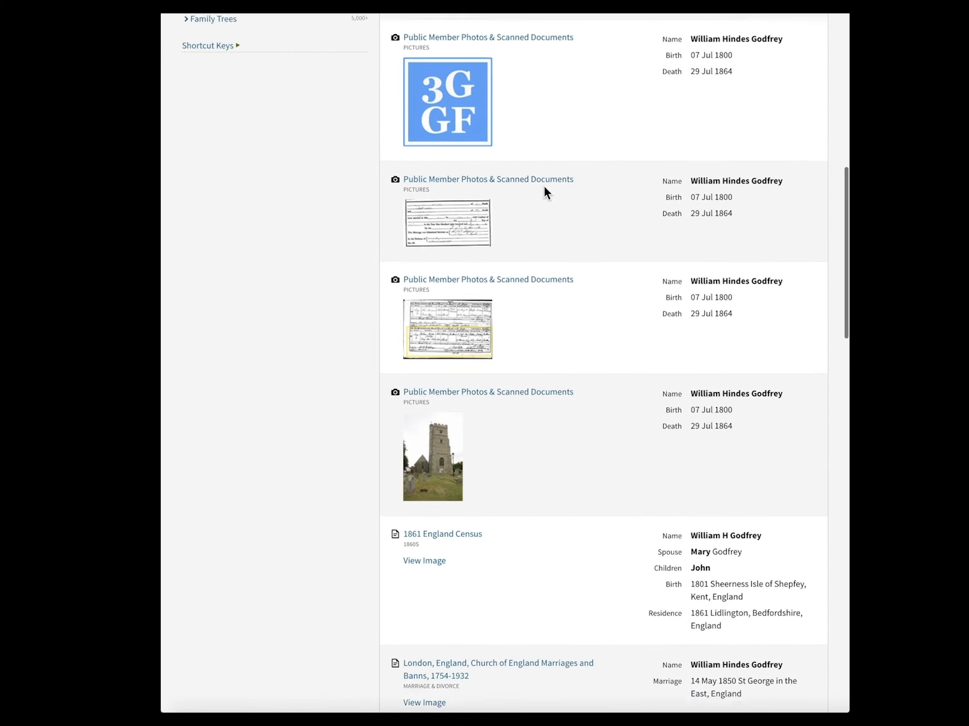
Preview and open the London, England, Church of England Marriages and Banns, 1754-1932 result for the 14 May 1850 marriage
scroll(544, 188, "up", 3)
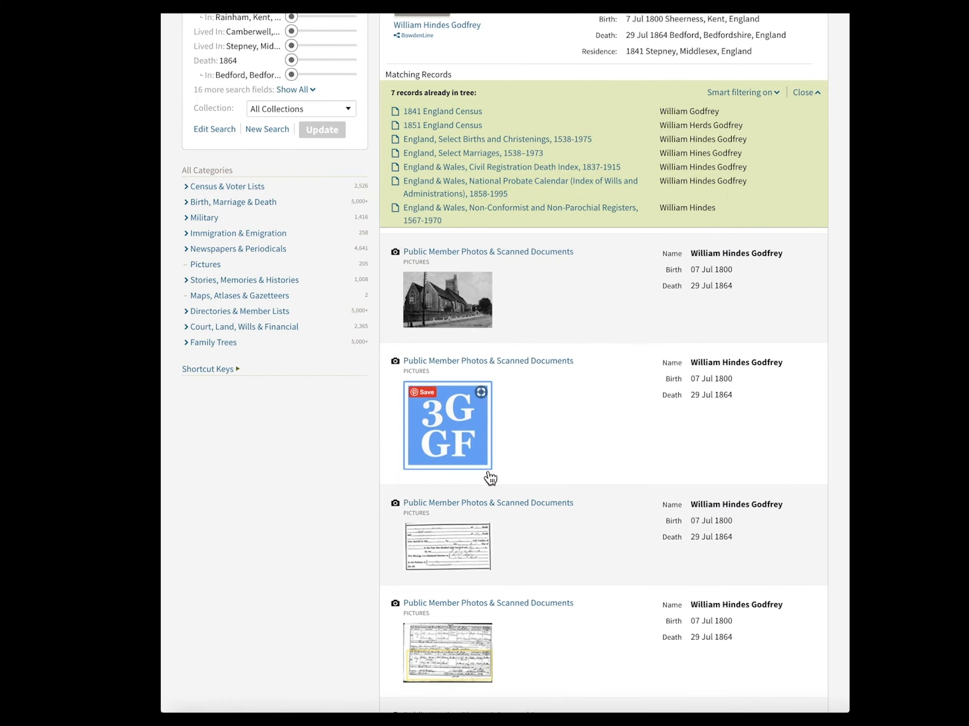
scroll(491, 484, "down", 3)
scroll(491, 482, "down", 4)
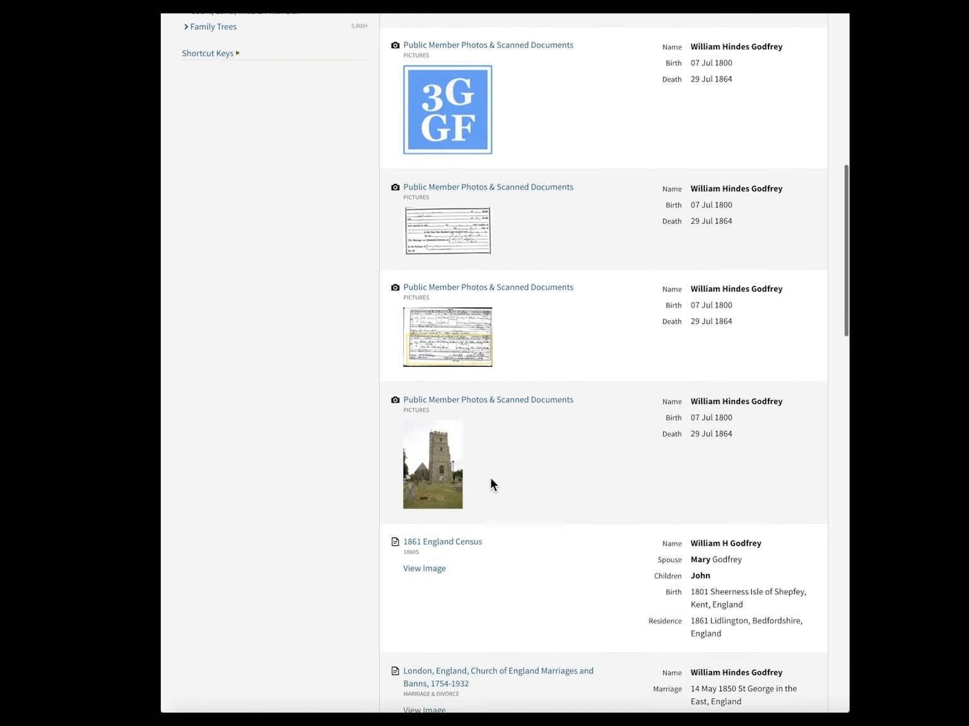
scroll(491, 479, "down", 4)
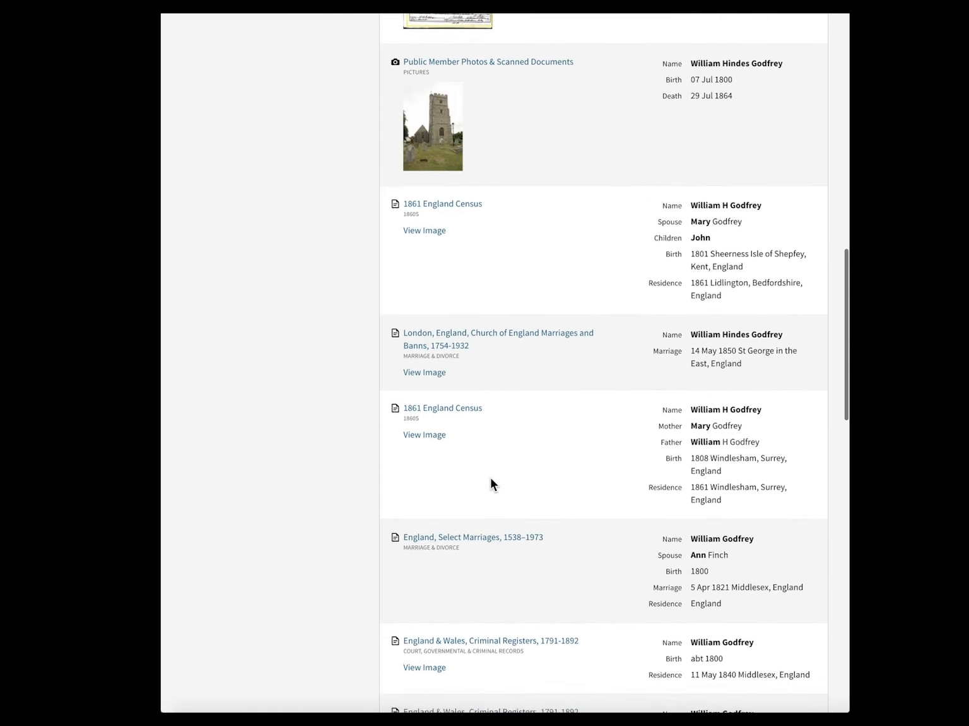
scroll(490, 479, "down", 1)
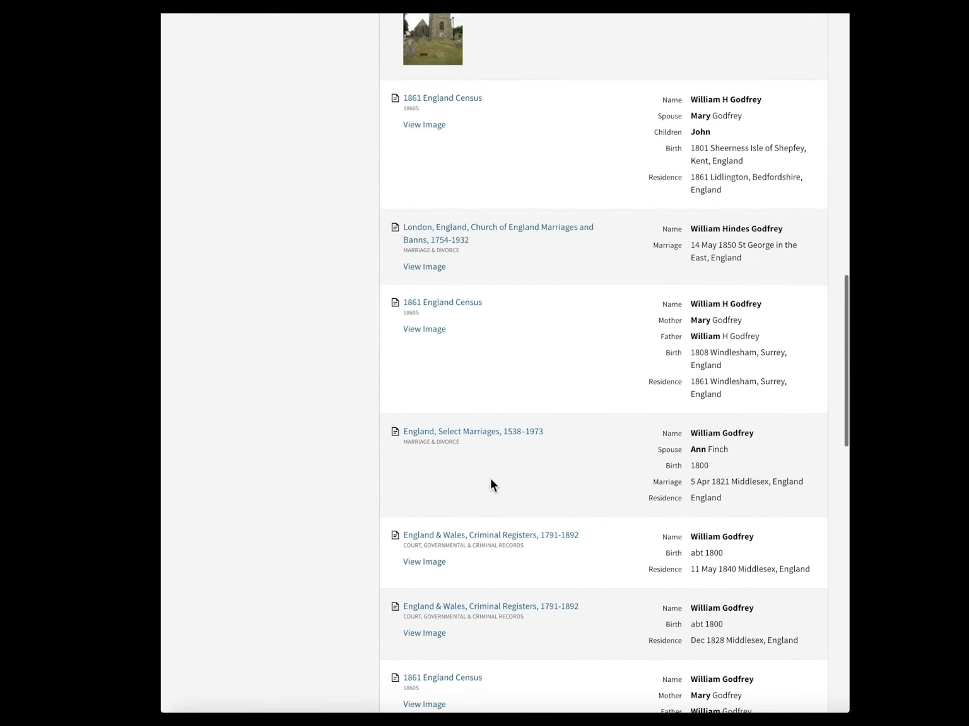
scroll(493, 481, "up", 2)
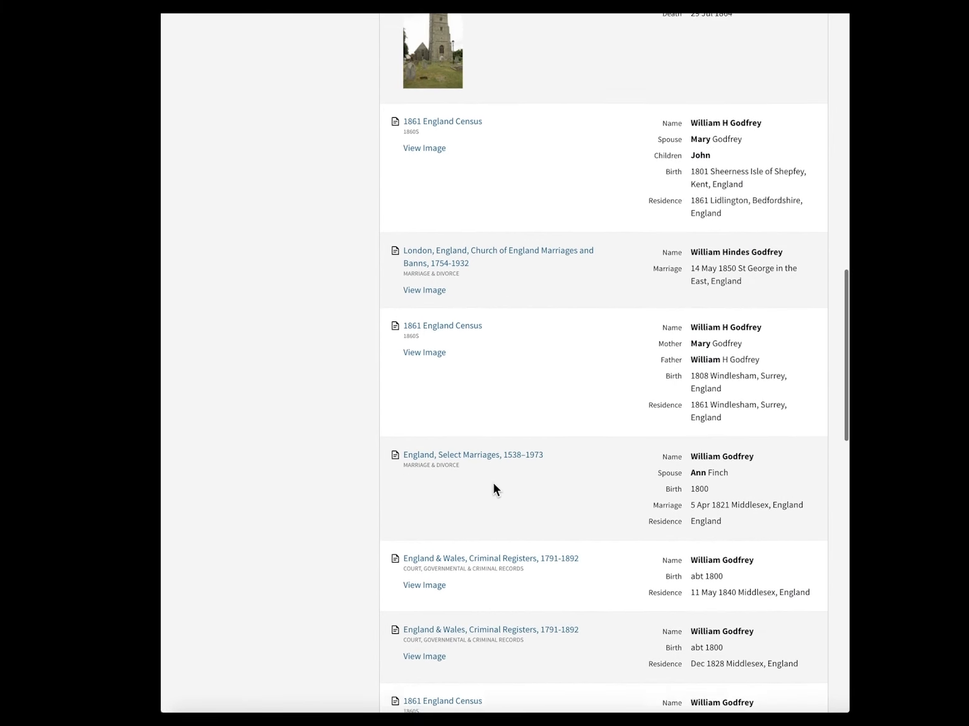
mouse_move(526, 275)
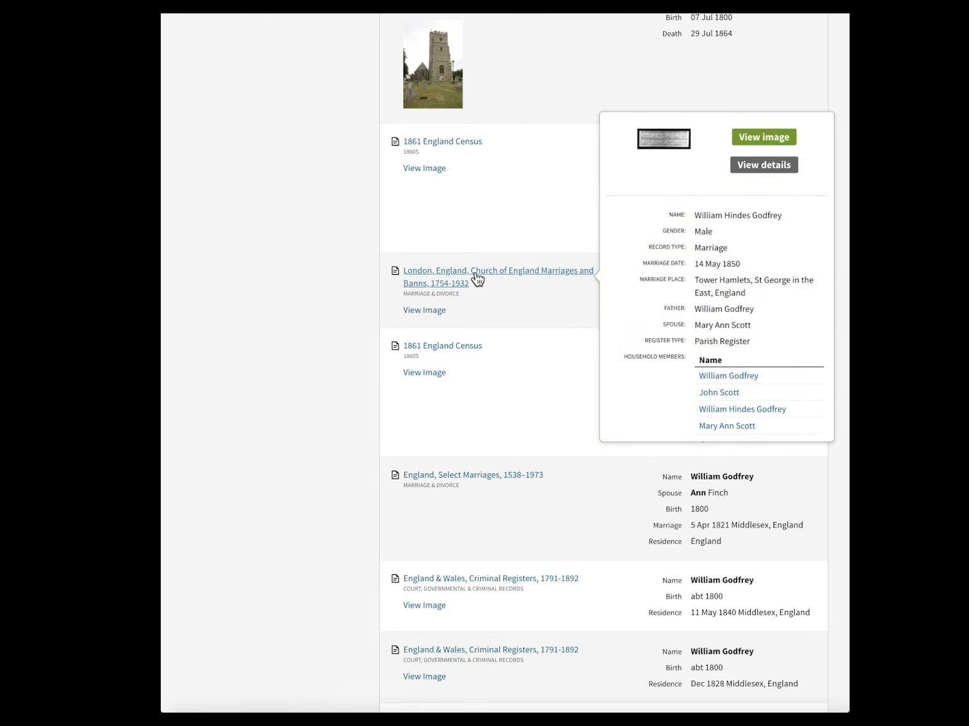
left_click(479, 279)
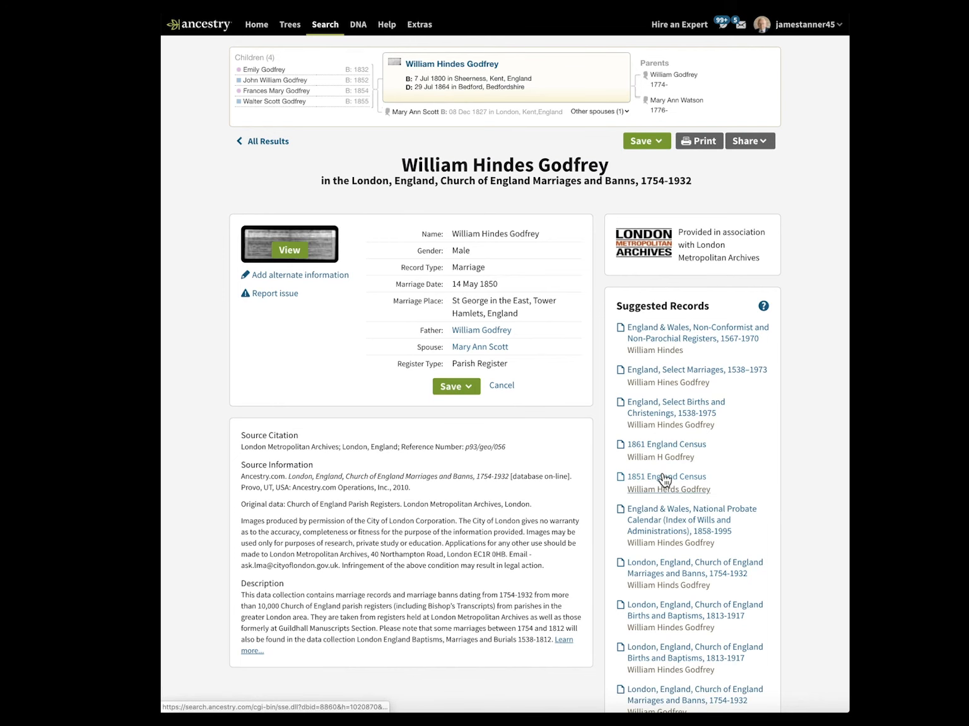
Examine the full list of suggested records accompanying the marriage record, covering censuses, baptisms, marriages, probate calendars, death indexes and the Millennium File
scroll(662, 481, "down", 1)
scroll(664, 480, "down", 7)
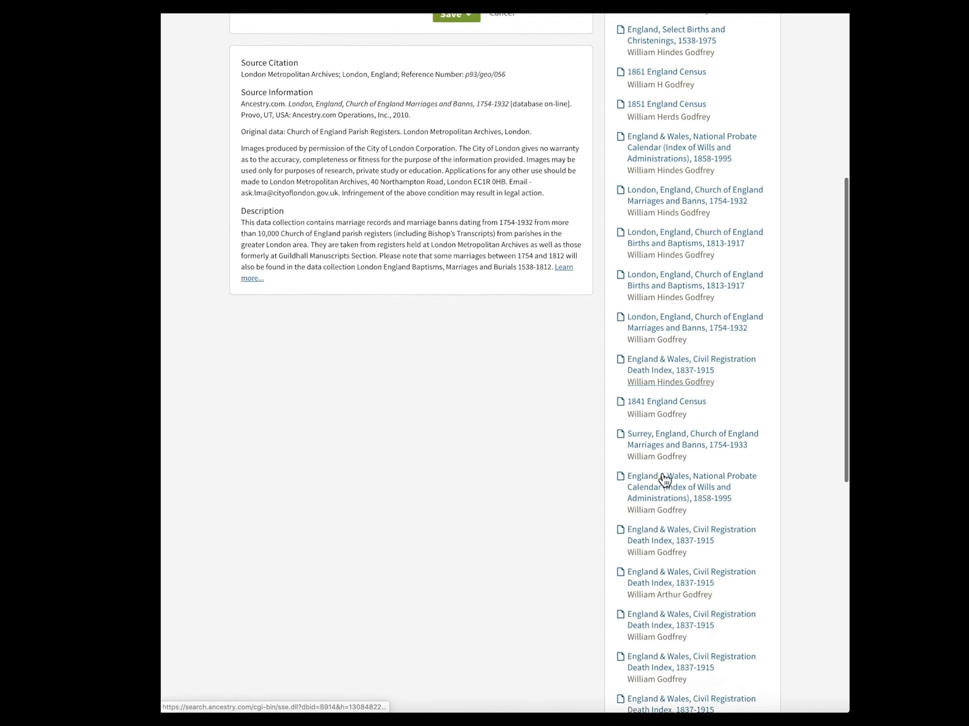
scroll(664, 481, "down", 5)
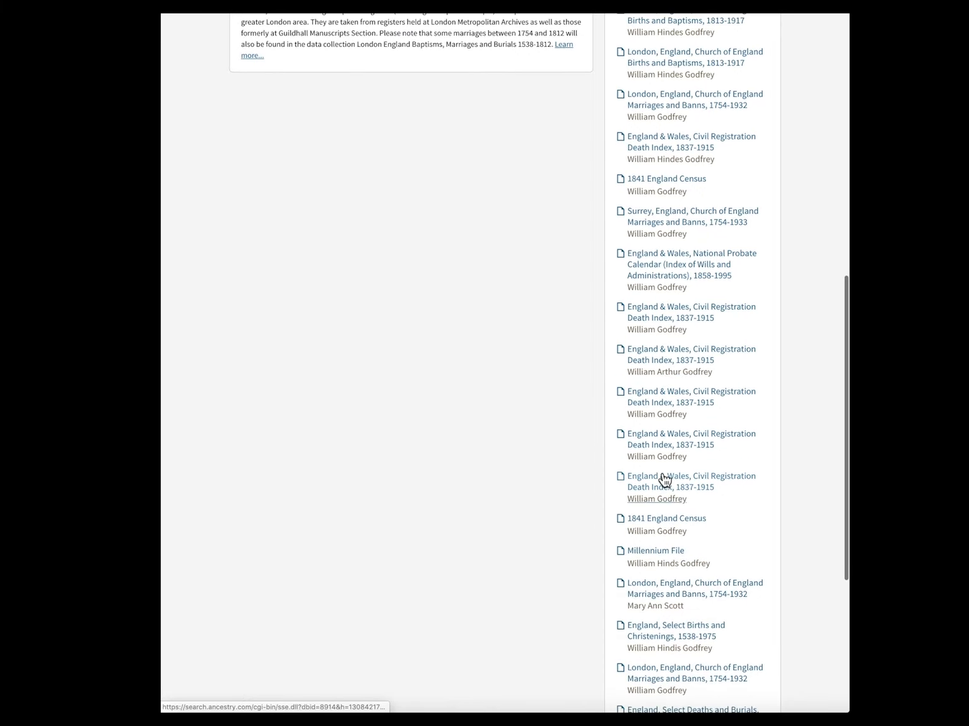
scroll(664, 480, "down", 2)
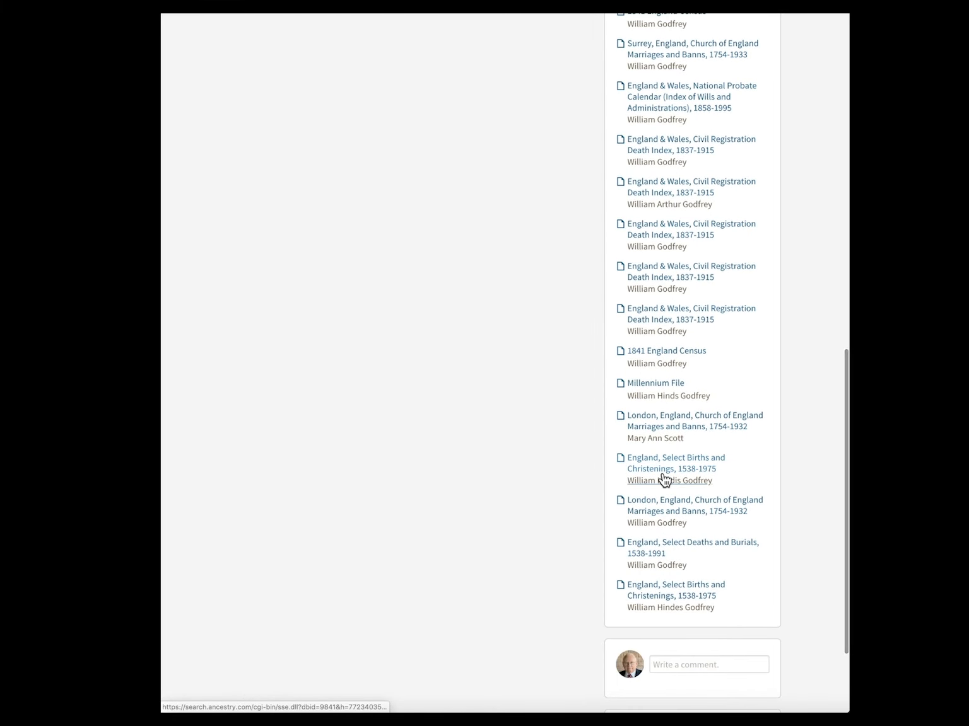
scroll(664, 481, "up", 8)
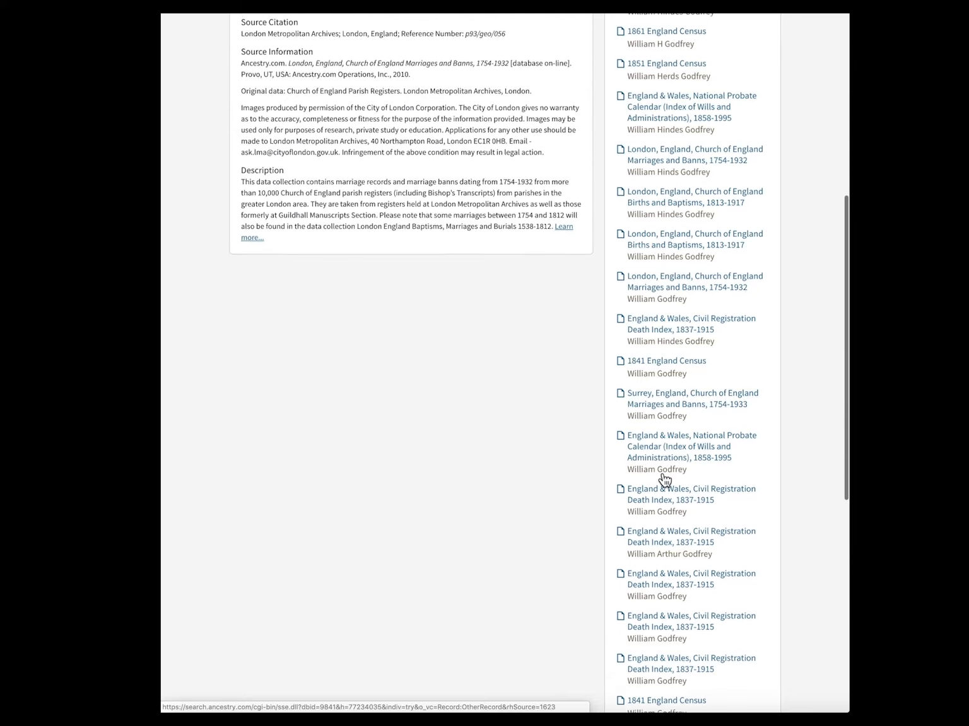
scroll(664, 481, "up", 2)
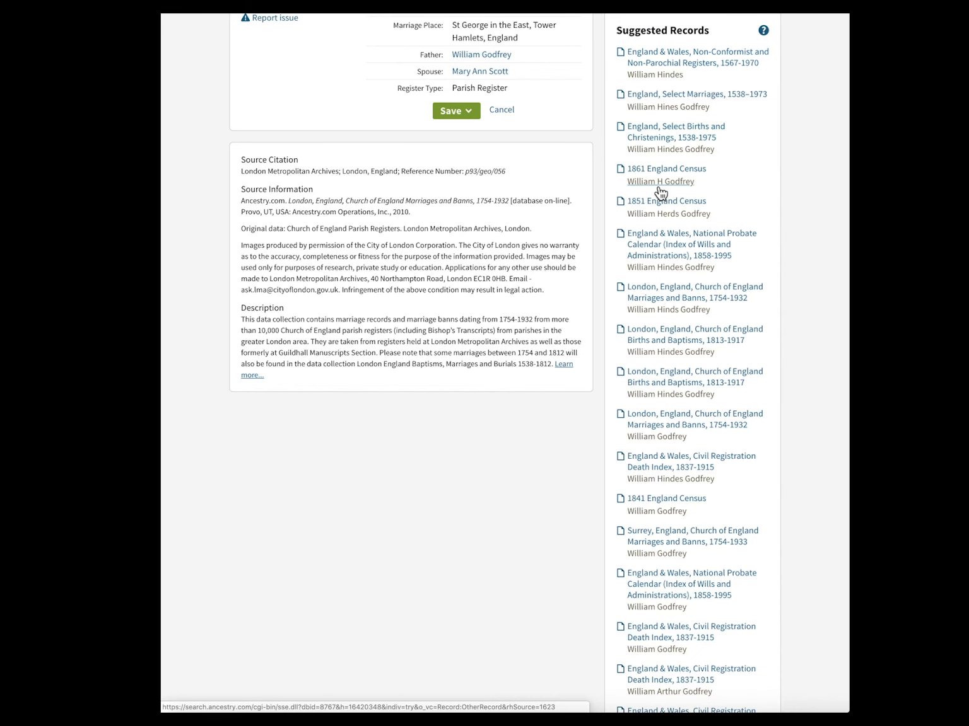
scroll(661, 193, "up", 1)
scroll(660, 193, "up", 4)
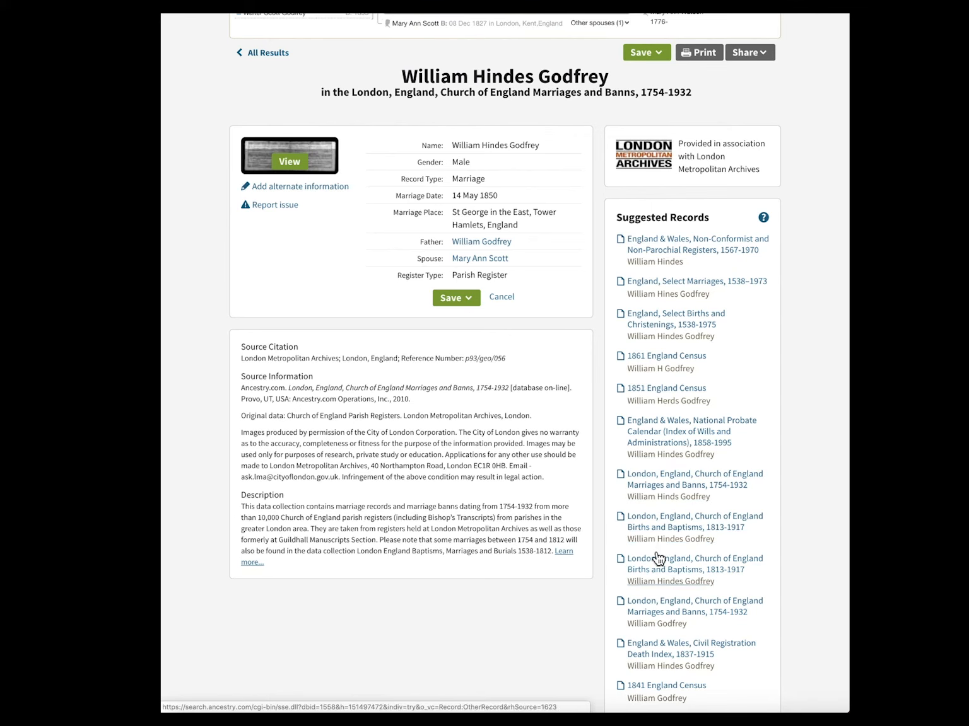
scroll(656, 571, "down", 3)
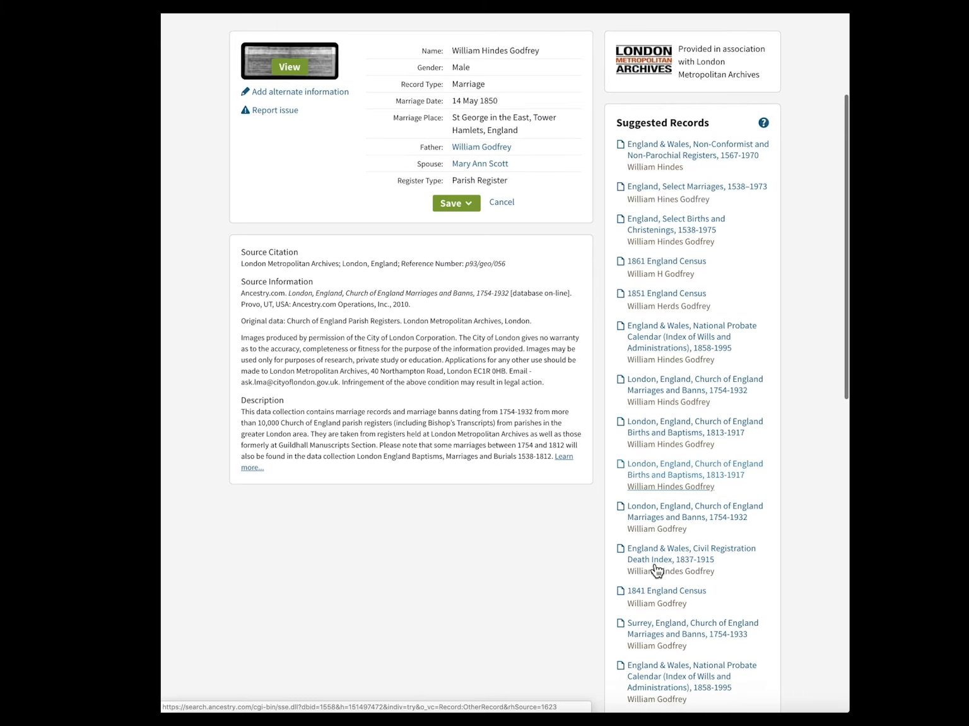
scroll(656, 571, "down", 2)
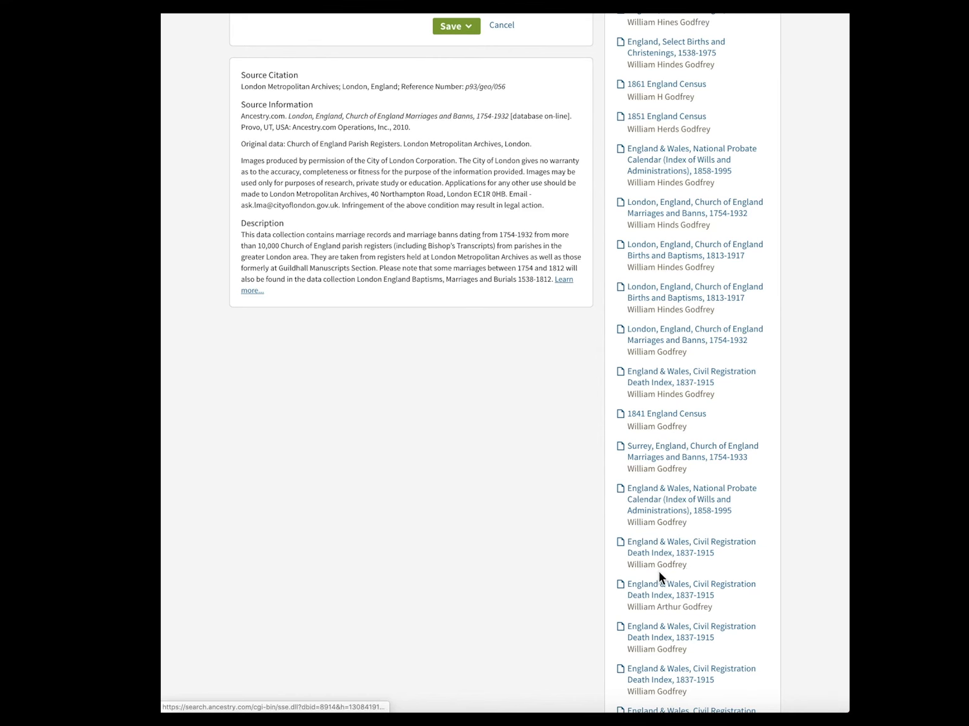
scroll(657, 591, "down", 5)
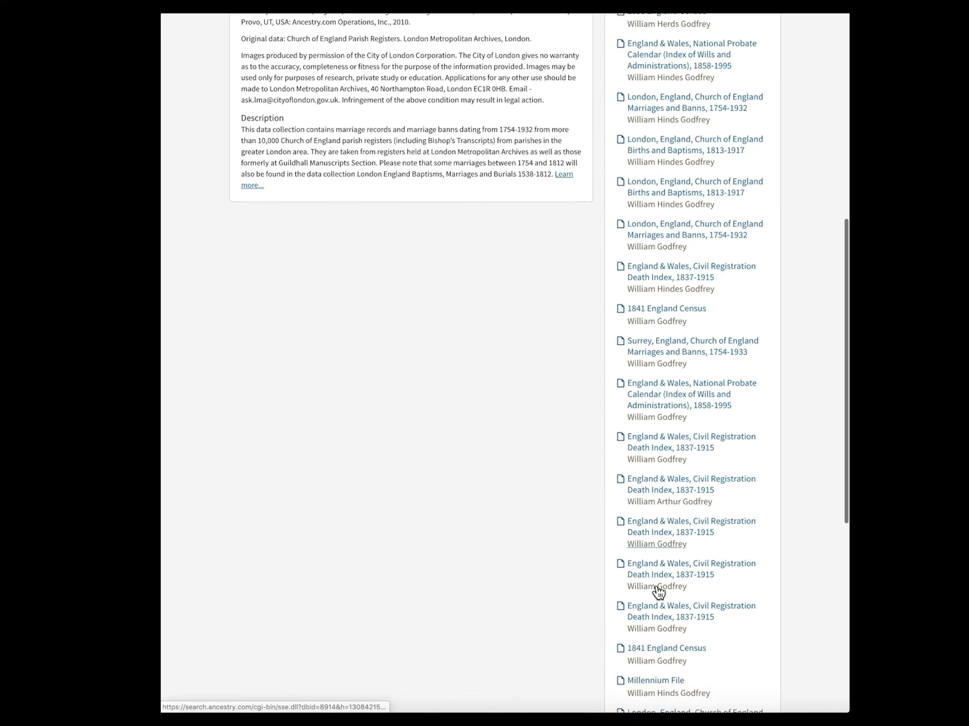
scroll(657, 592, "down", 3)
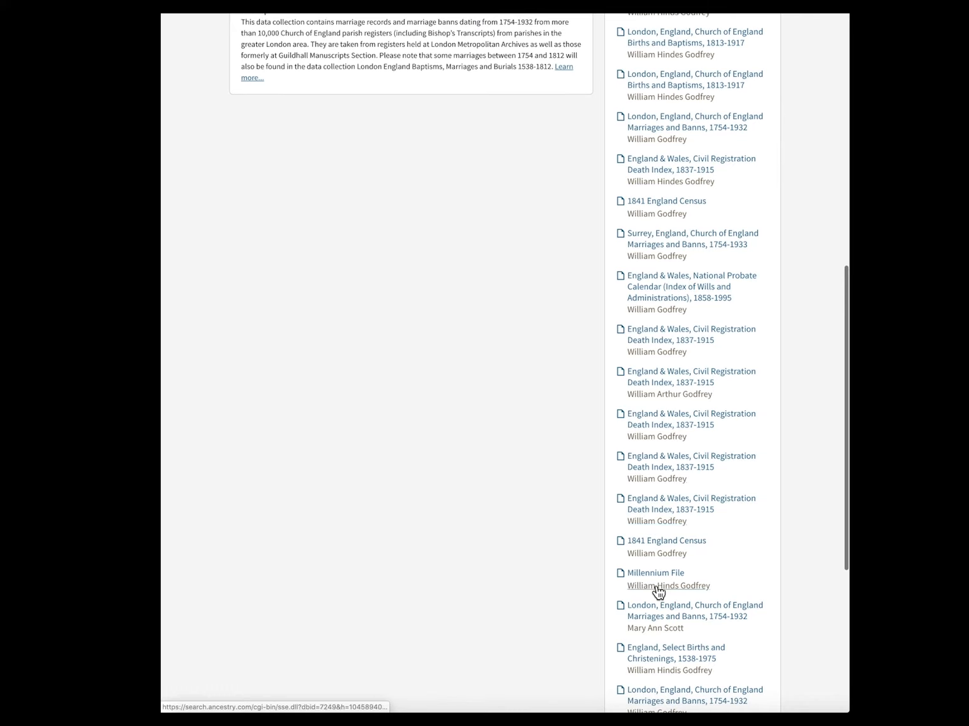
scroll(657, 591, "down", 3)
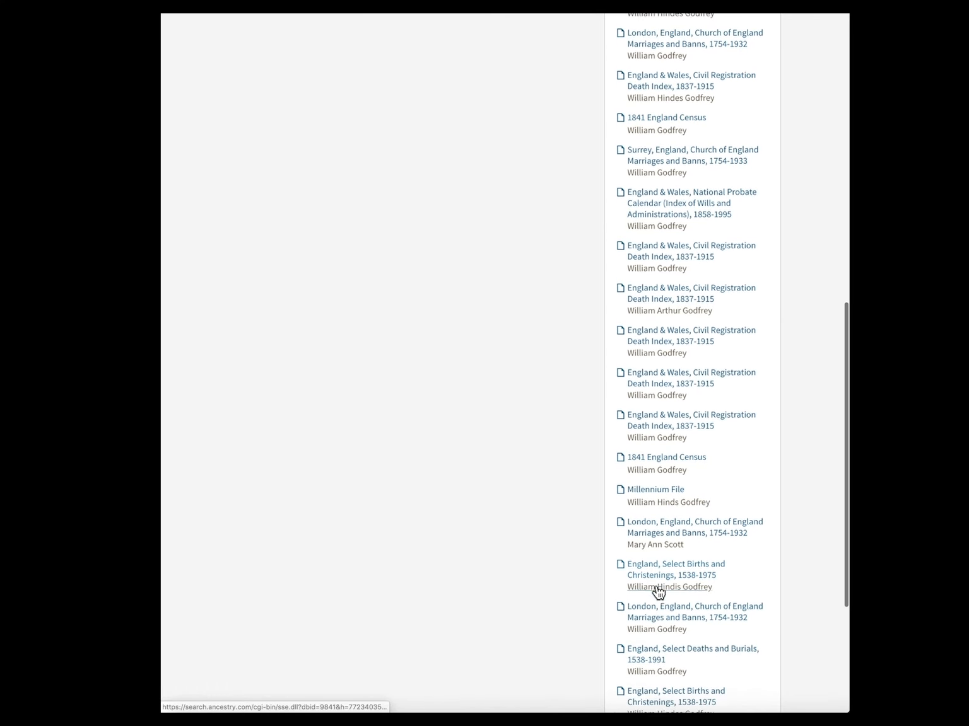
scroll(657, 592, "down", 2)
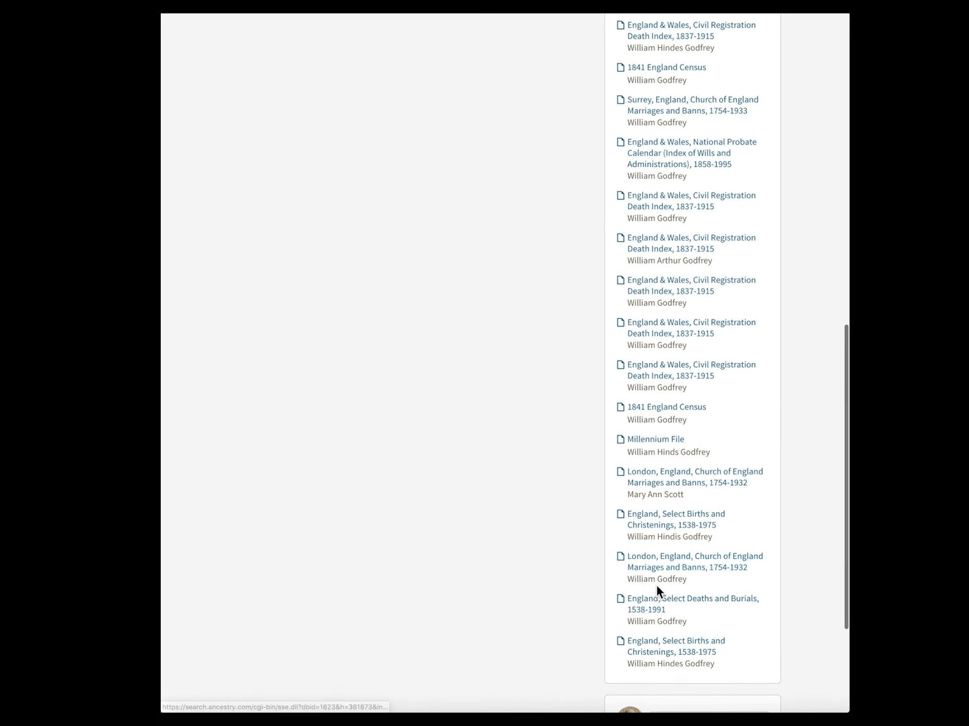
scroll(655, 584, "up", 8)
scroll(658, 591, "up", 15)
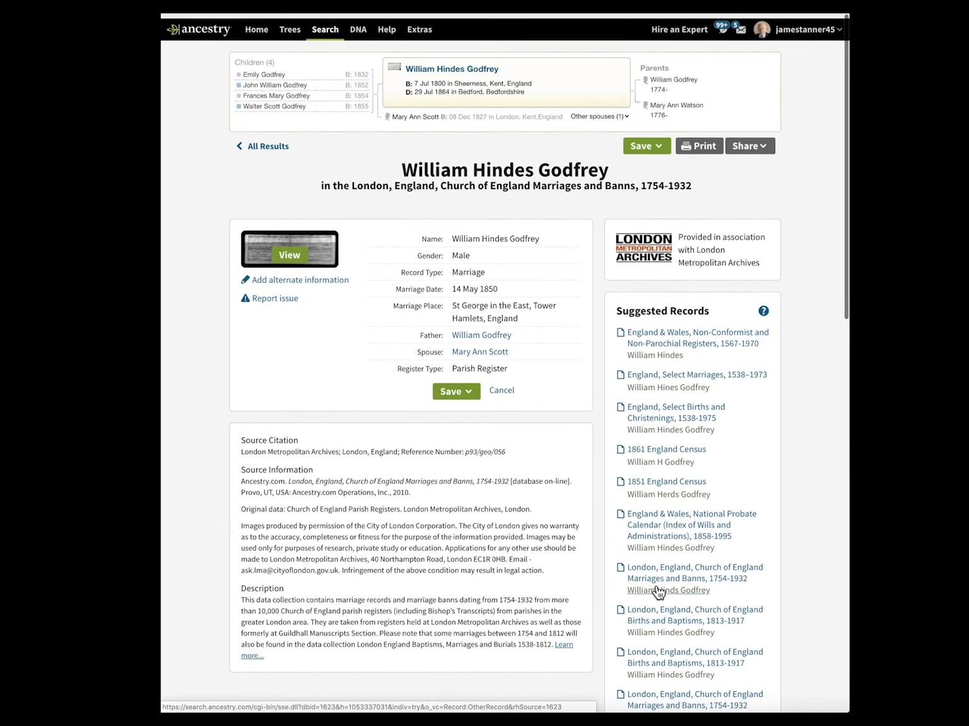